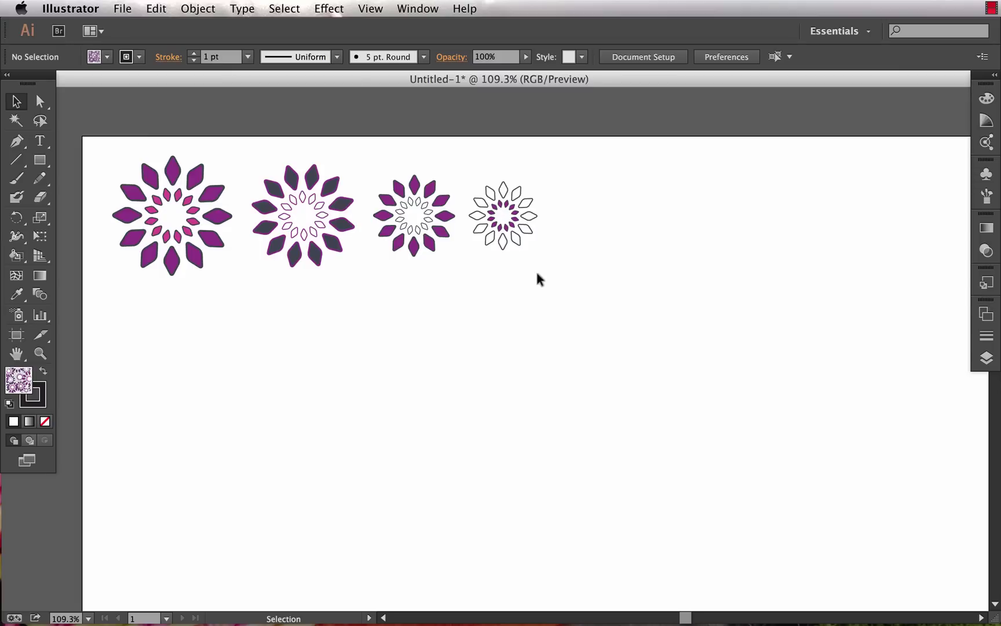
# - Select all four flower motifs and make them into a new pattern with the Grid tile type
pyautogui.moveTo(537, 274); pyautogui.dragTo(178, 209)
pyautogui.click(198, 14)
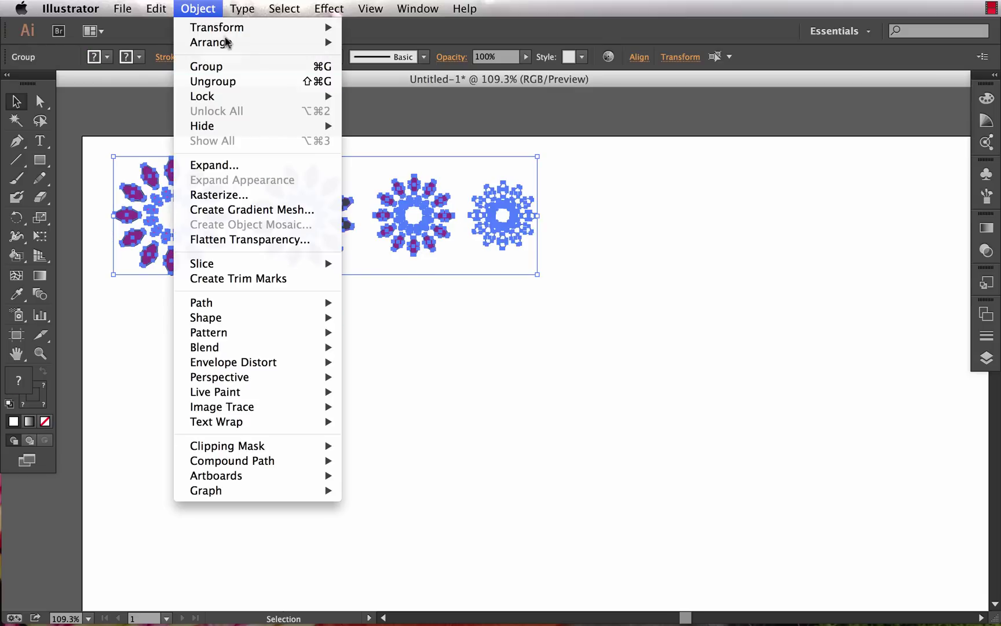
pyautogui.moveTo(259, 336)
pyautogui.click(370, 332)
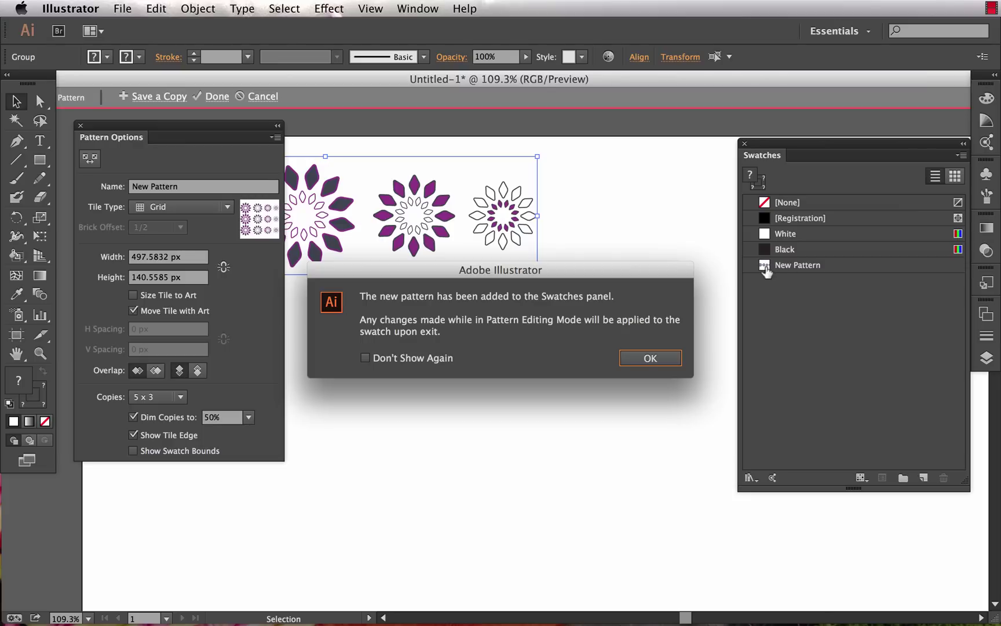
pyautogui.click(650, 358)
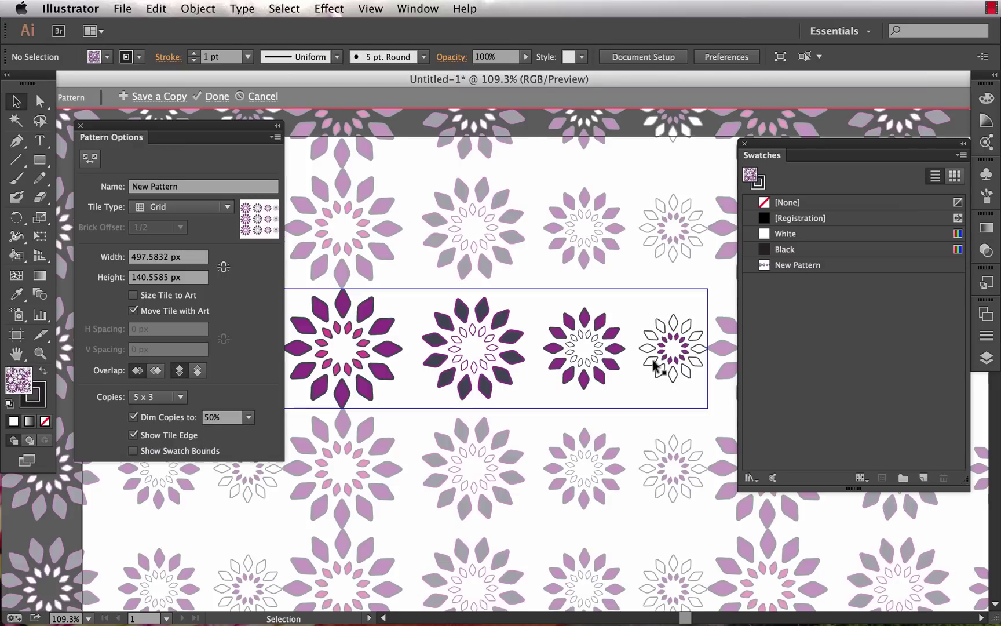
pyautogui.click(745, 144)
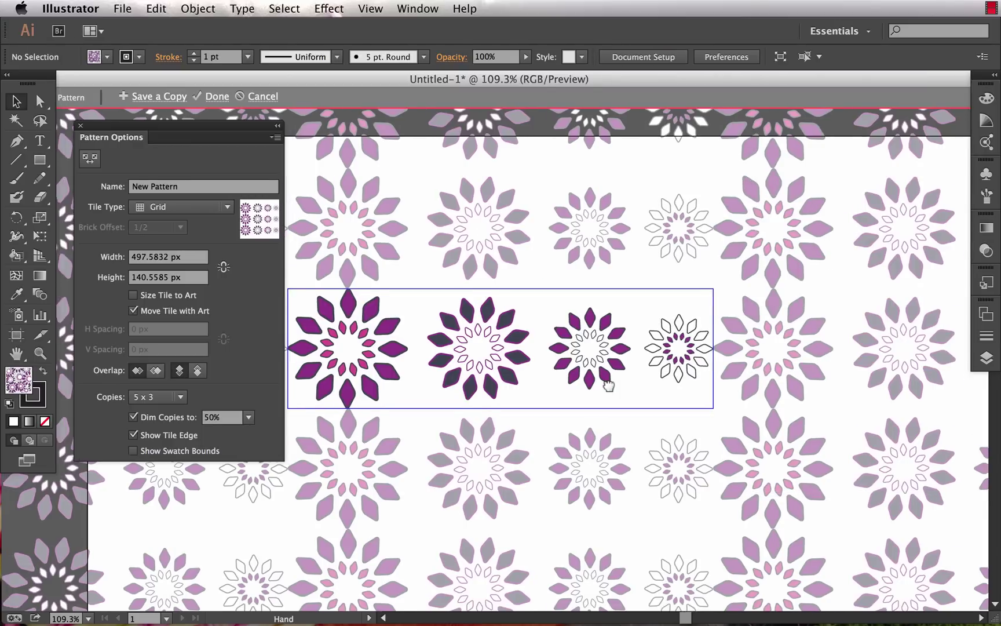
pyautogui.moveTo(603, 380); pyautogui.dragTo(666, 396)
pyautogui.press('super+minus')
pyautogui.press('super+minus')
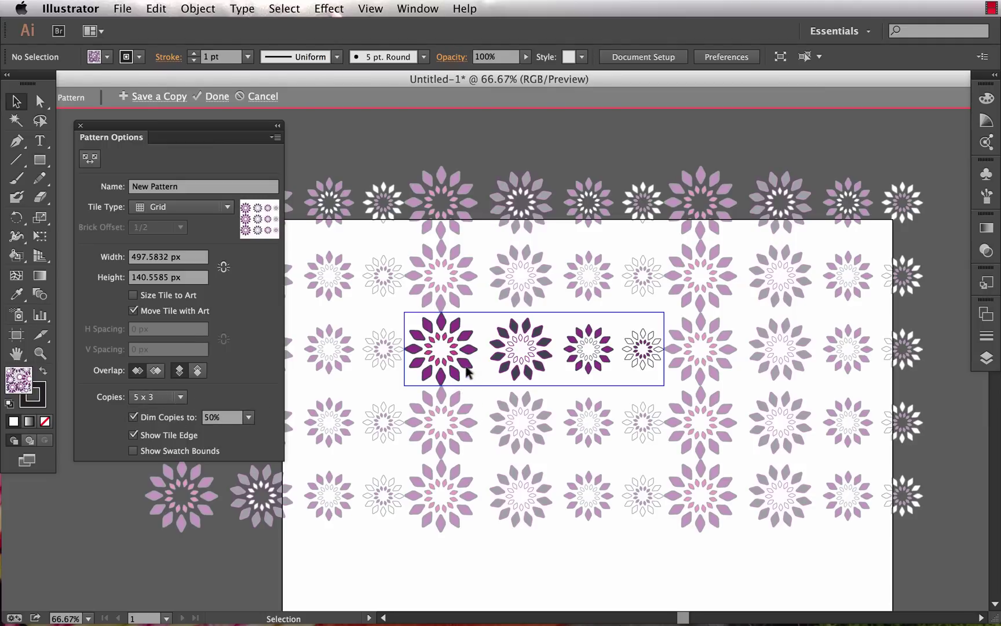
pyautogui.moveTo(466, 373); pyautogui.dragTo(486, 393)
pyautogui.press('super+z')
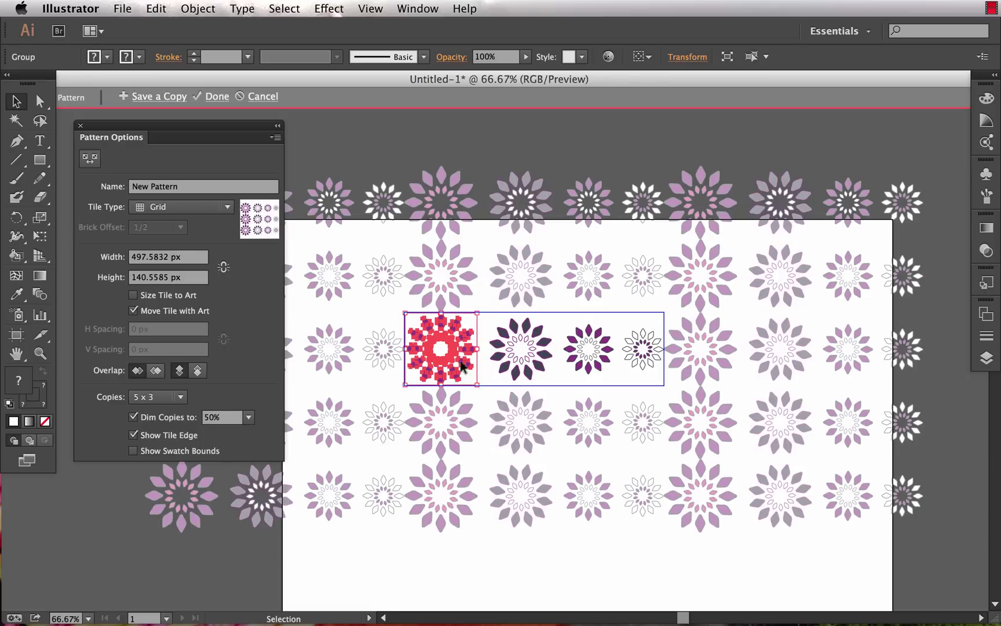
pyautogui.click(488, 302)
pyautogui.click(453, 329)
pyautogui.click(432, 293)
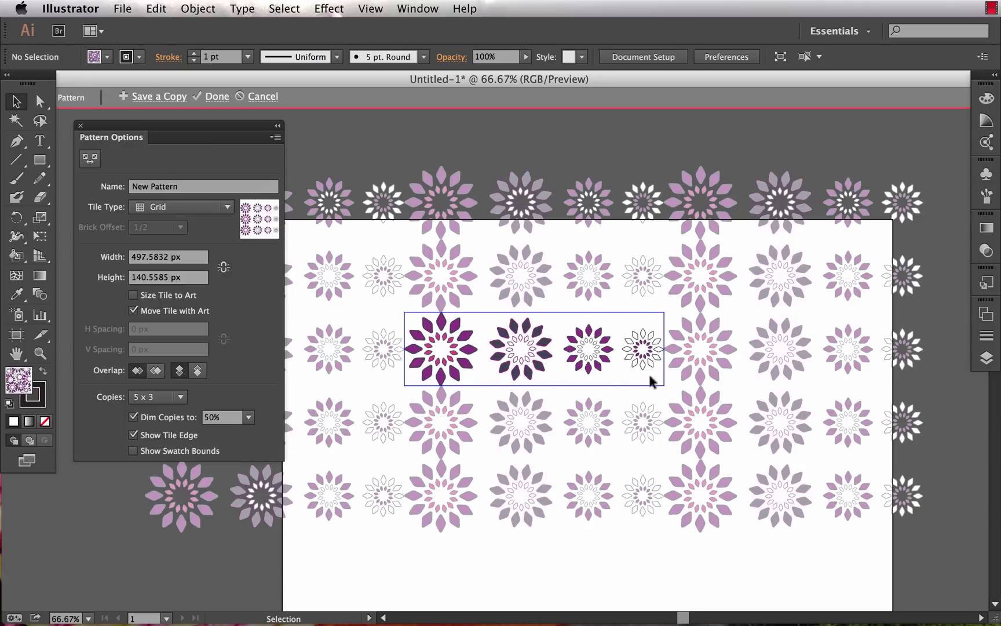
pyautogui.moveTo(412, 309); pyautogui.dragTo(665, 393)
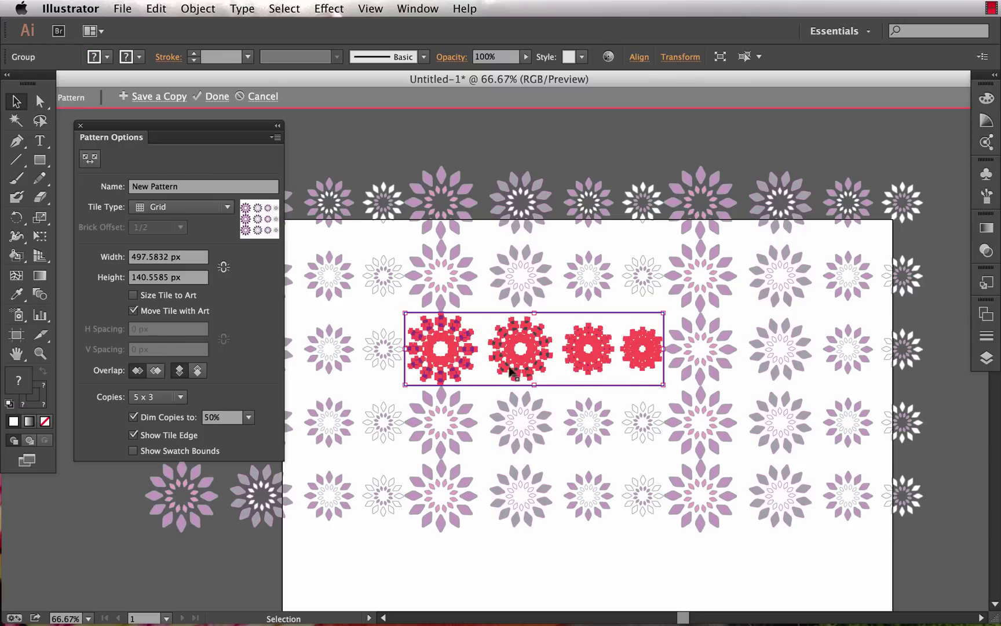
pyautogui.click(471, 287)
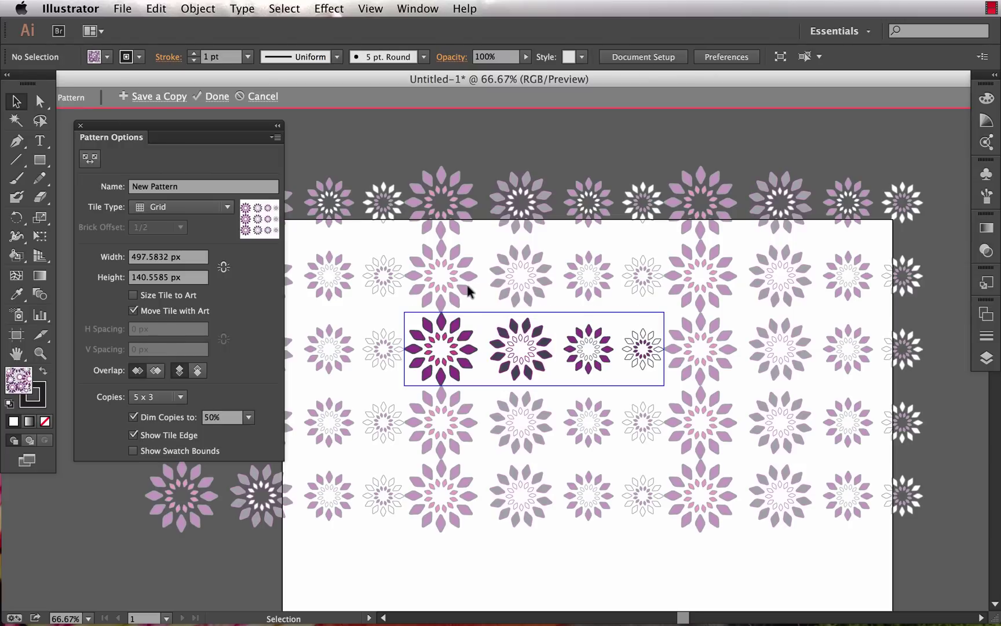
# - Enlarge the pattern tile upward and to one side with the Pattern Tile tool, to about 525 px wide by 233 px high
pyautogui.click(87, 161)
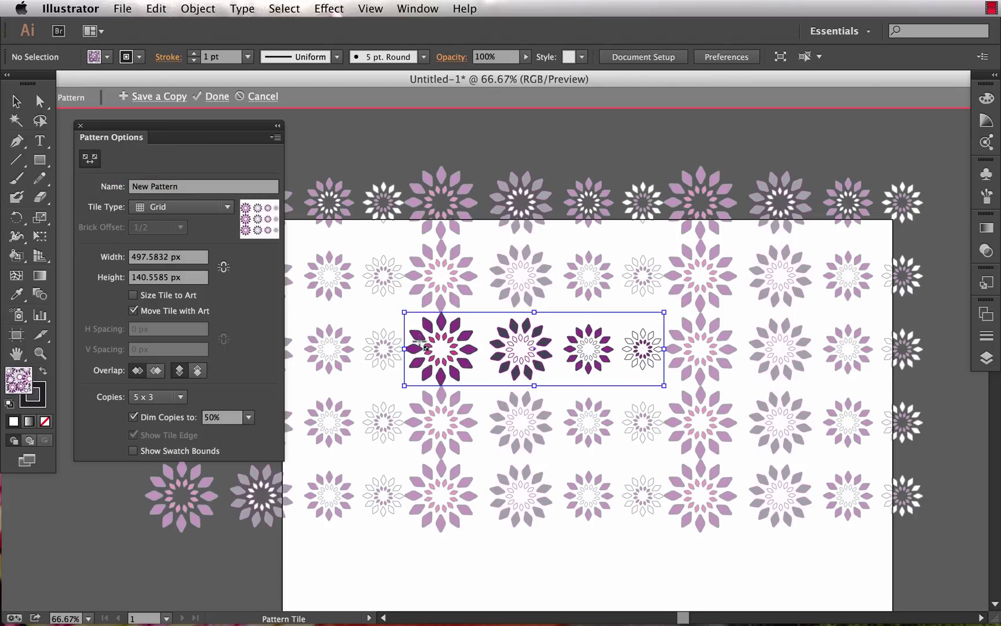
pyautogui.moveTo(534, 312); pyautogui.dragTo(534, 265)
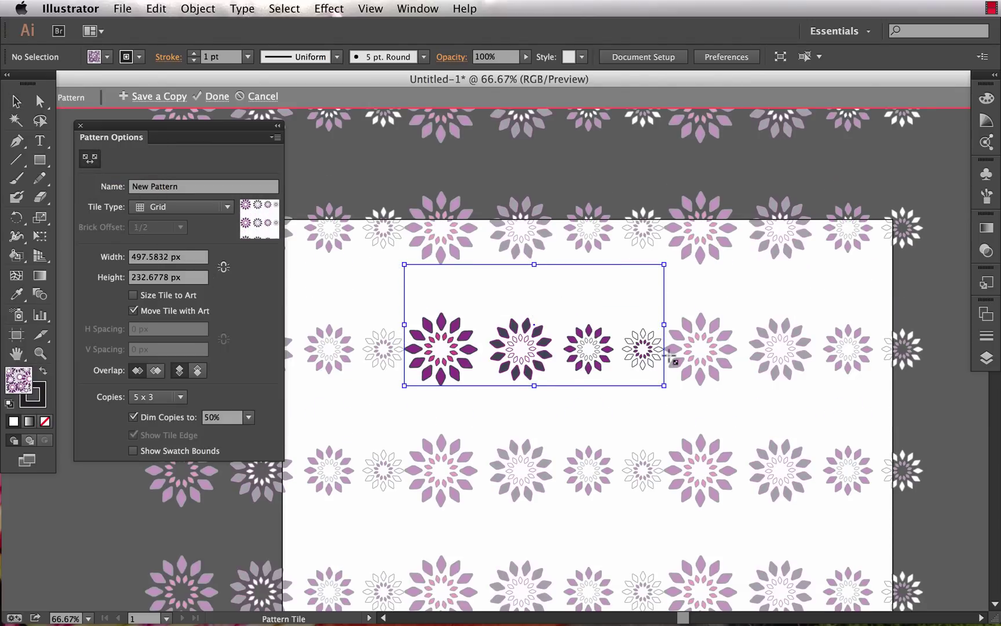
pyautogui.moveTo(404, 325); pyautogui.dragTo(388, 327)
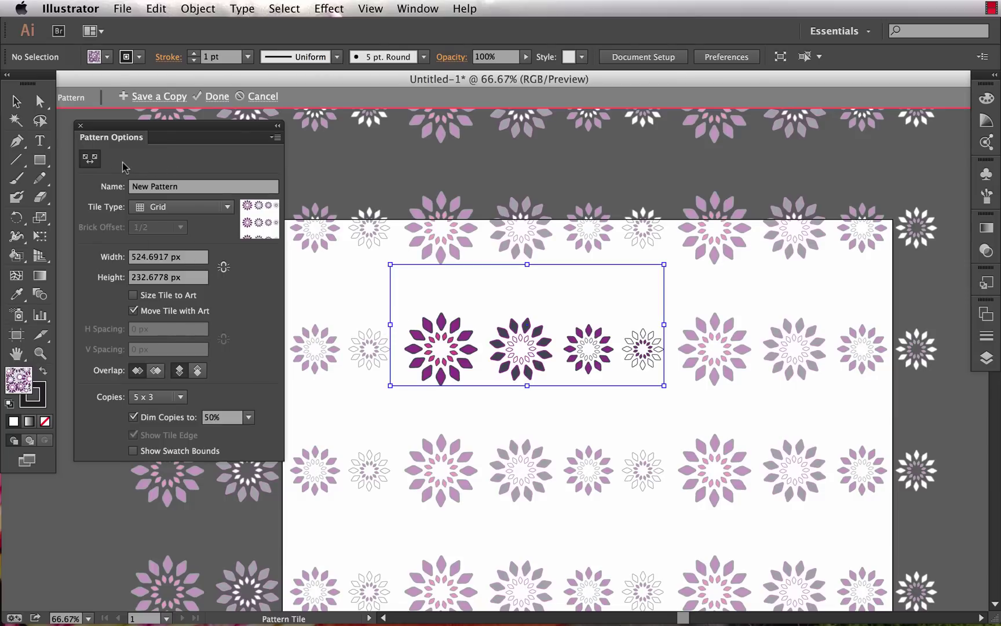
# - Rearrange the four flowers into a loose staggered cluster in the left half of the pattern tile
pyautogui.click(17, 102)
pyautogui.moveTo(446, 329); pyautogui.dragTo(409, 268)
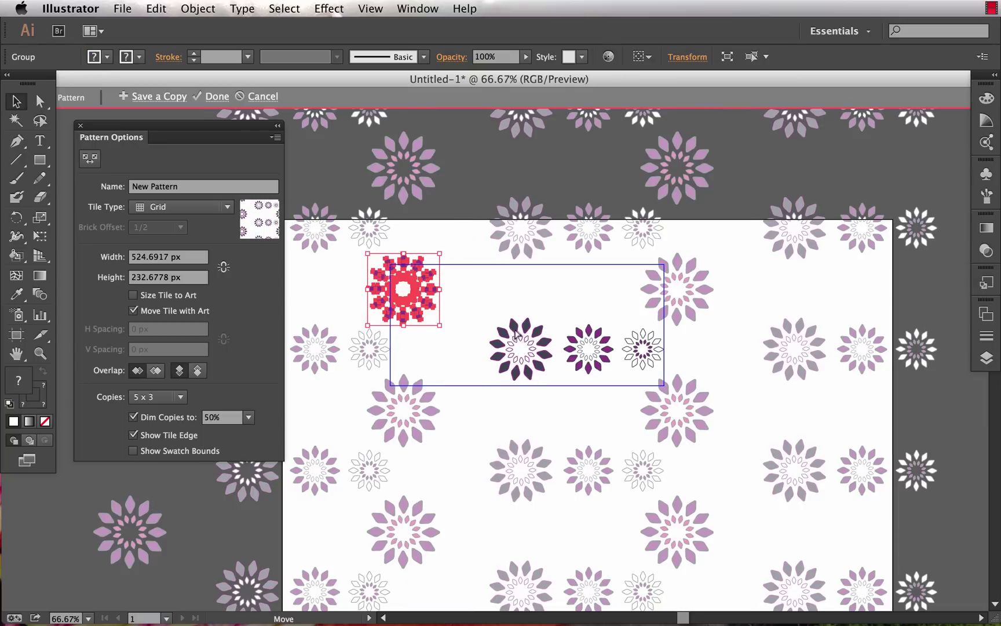
pyautogui.moveTo(515, 335); pyautogui.dragTo(479, 293)
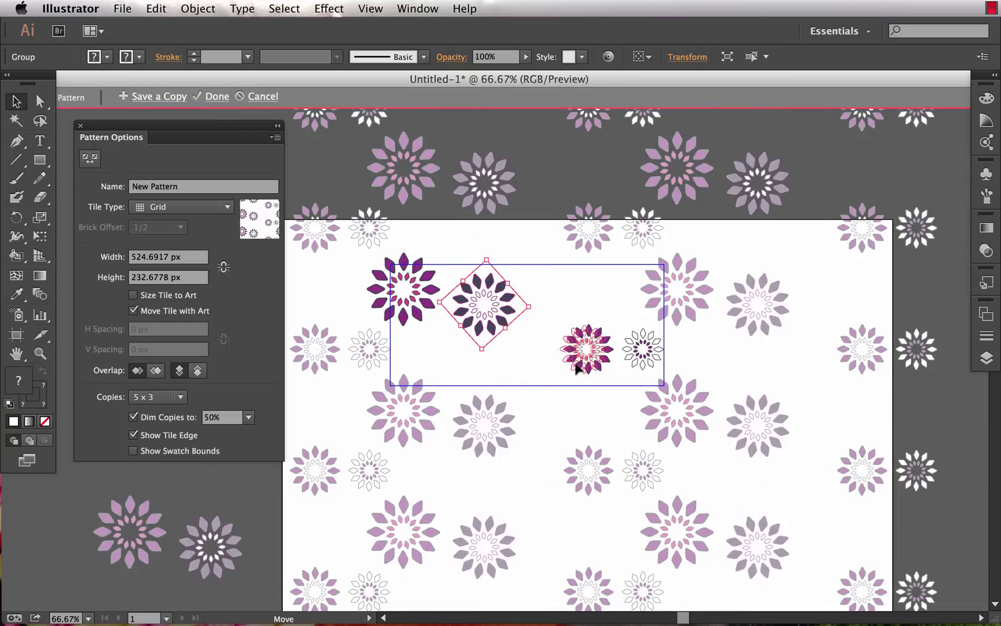
pyautogui.moveTo(577, 366); pyautogui.dragTo(455, 365)
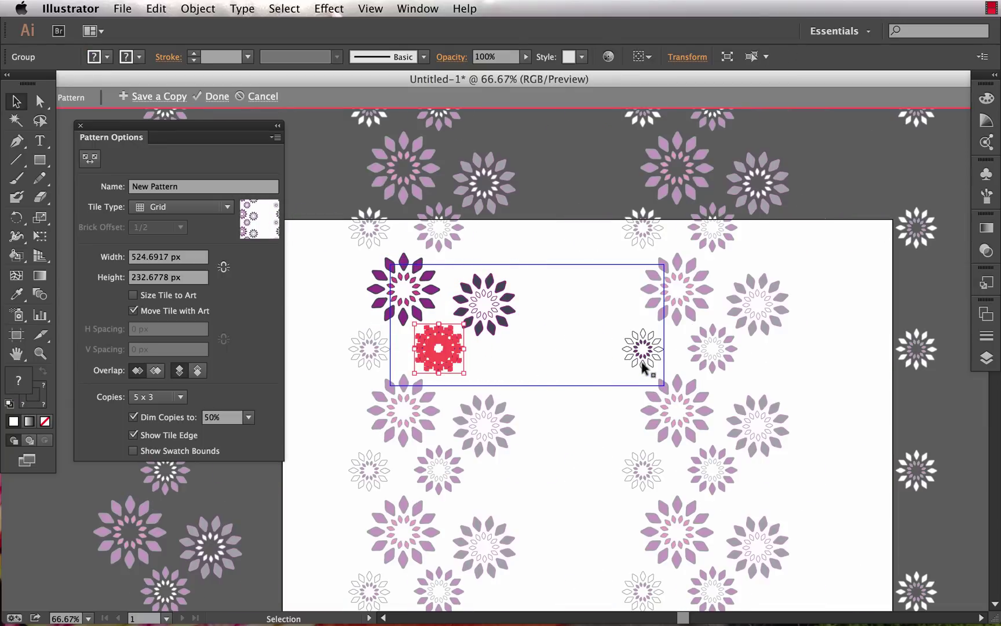
pyautogui.moveTo(643, 363); pyautogui.dragTo(489, 382)
# - Duplicate each of the four flowers and scatter the copies over the empty right half of the tile
pyautogui.moveTo(492, 332); pyautogui.dragTo(555, 320)
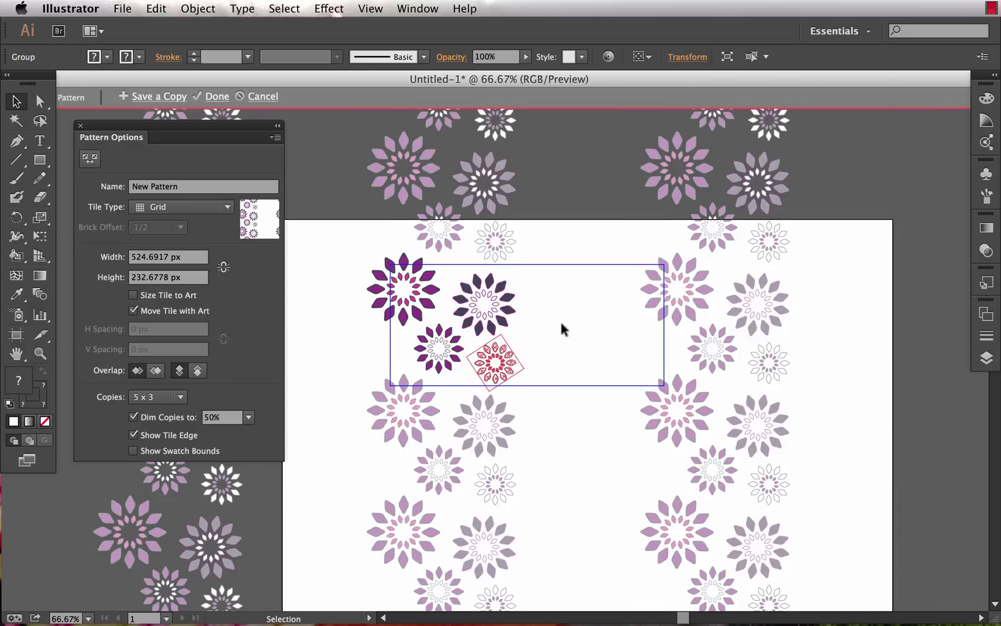
pyautogui.press('super+z')
pyautogui.moveTo(495, 325); pyautogui.dragTo(573, 288)
pyautogui.moveTo(441, 350); pyautogui.dragTo(554, 317)
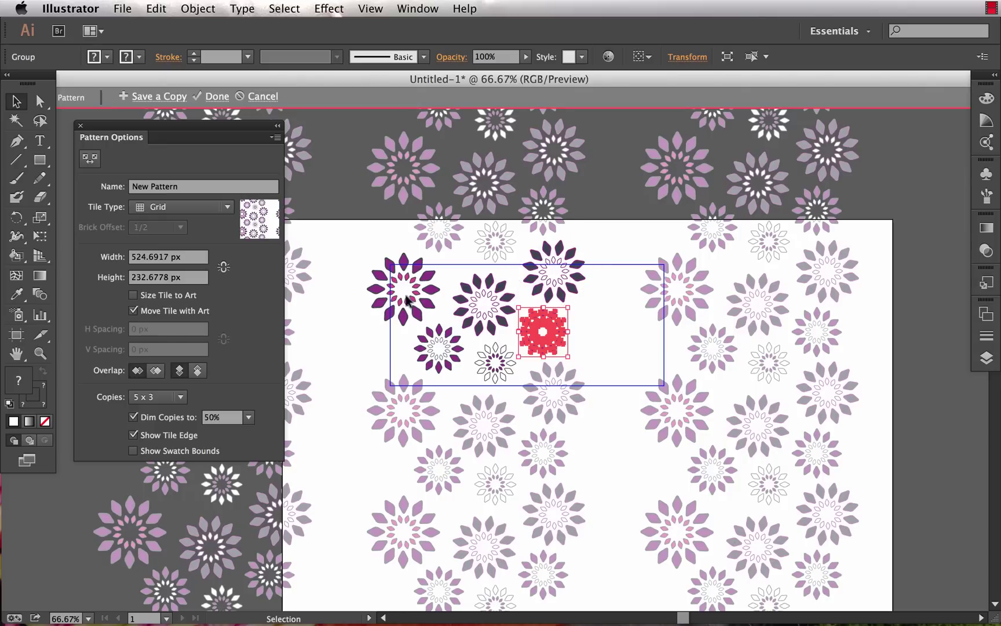
pyautogui.moveTo(416, 314); pyautogui.dragTo(633, 374)
pyautogui.moveTo(509, 367); pyautogui.dragTo(627, 285)
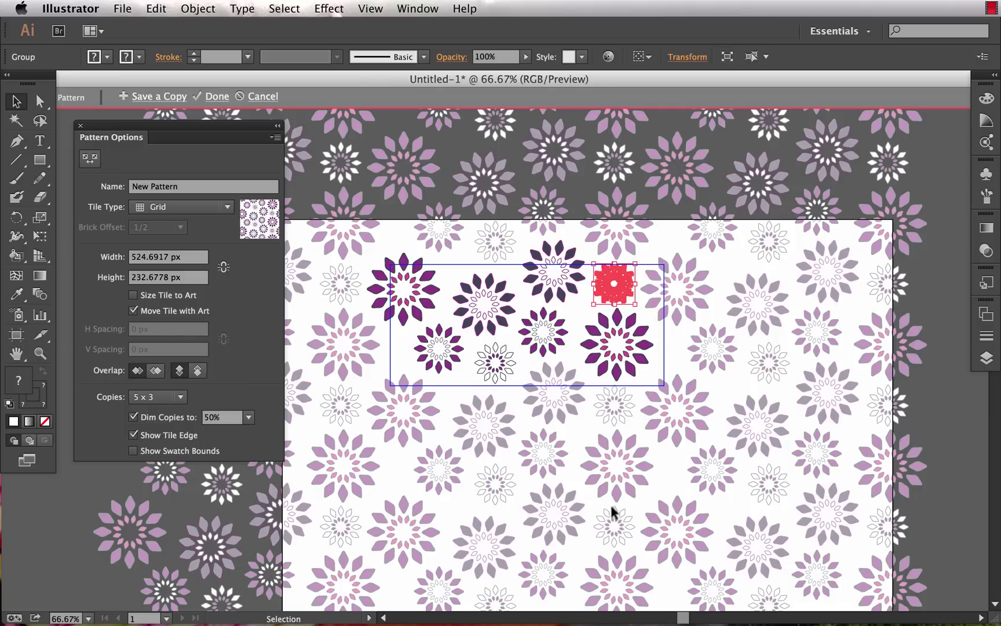
pyautogui.click(621, 474)
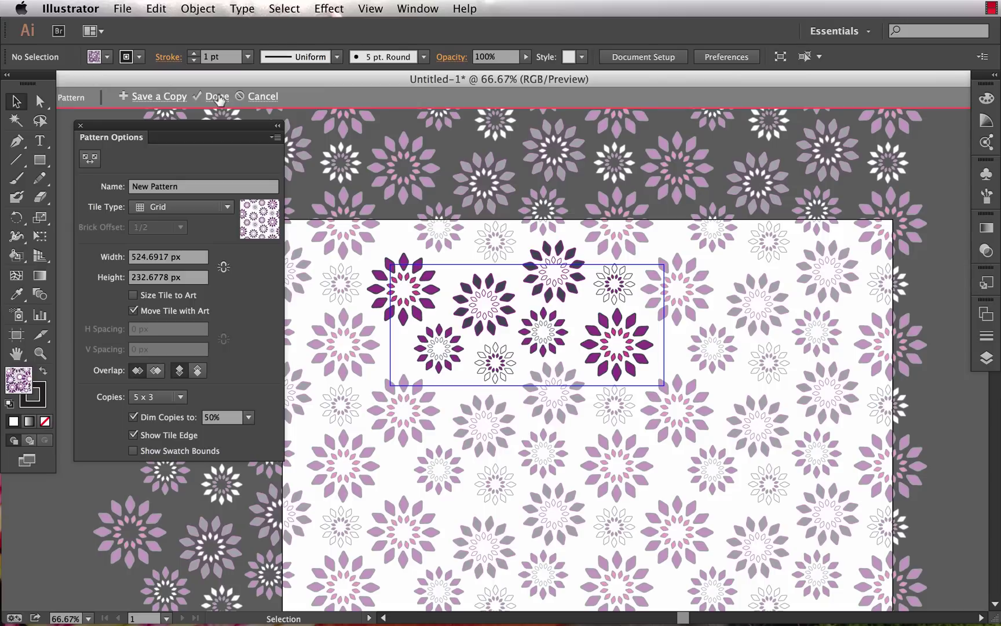
# - Save a copy of the pattern as a swatch named floral1
pyautogui.click(150, 98)
pyautogui.moveTo(504, 260); pyautogui.dragTo(515, 439)
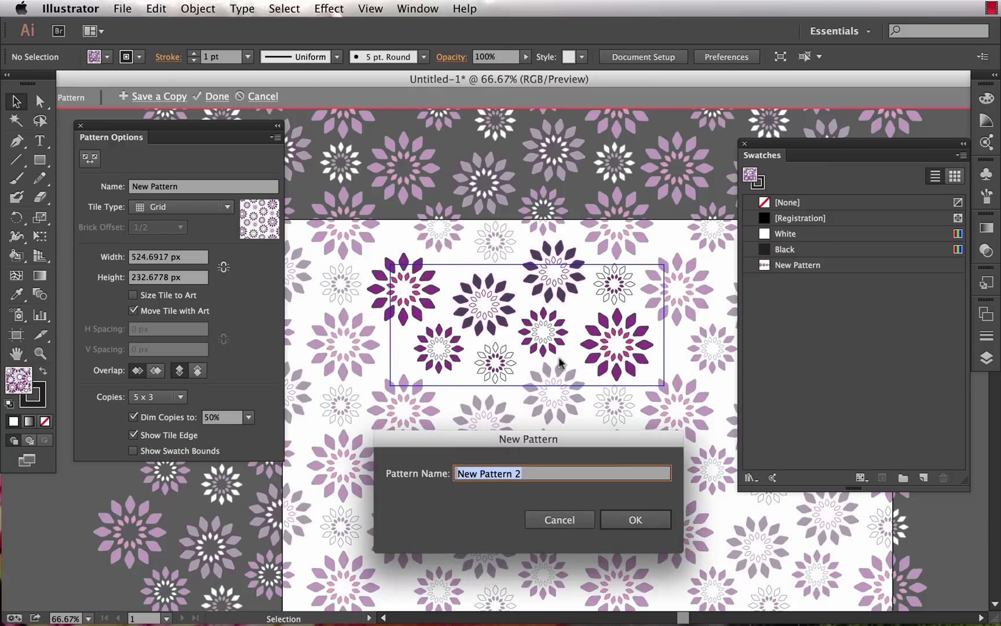
pyautogui.write('floral1')
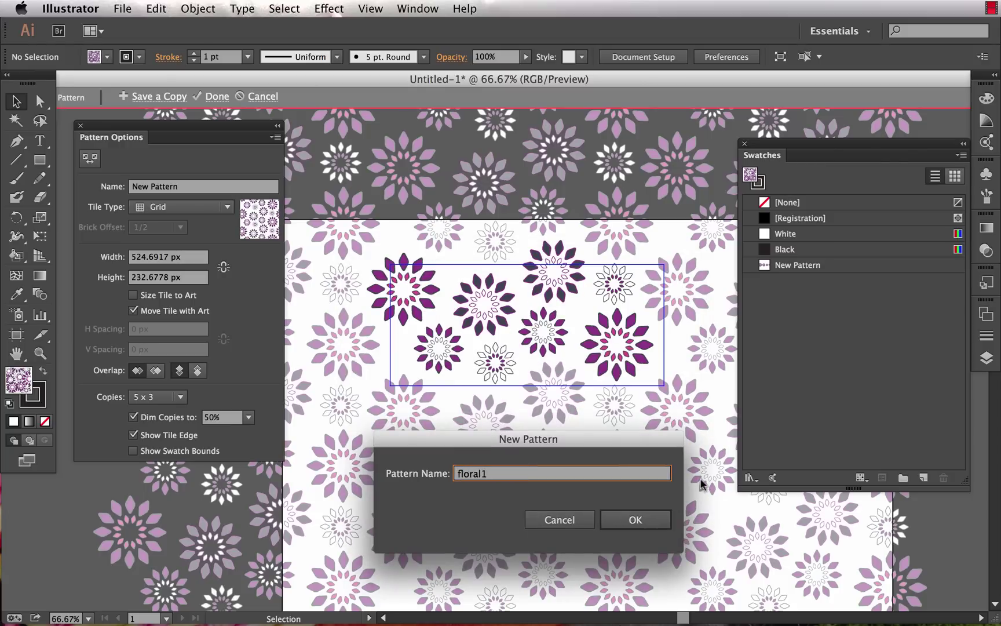
pyautogui.click(635, 520)
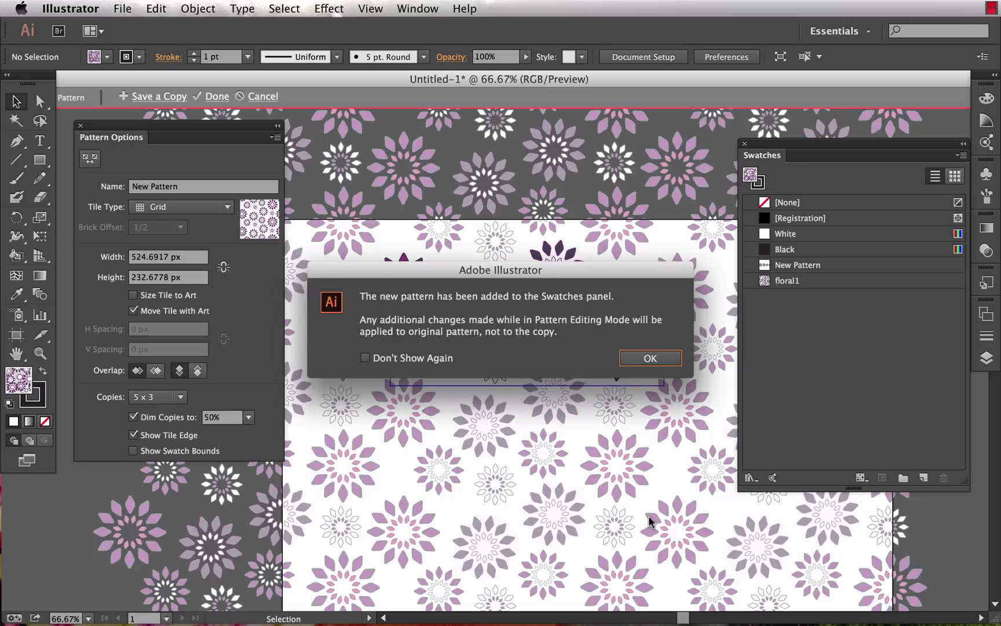
pyautogui.click(651, 359)
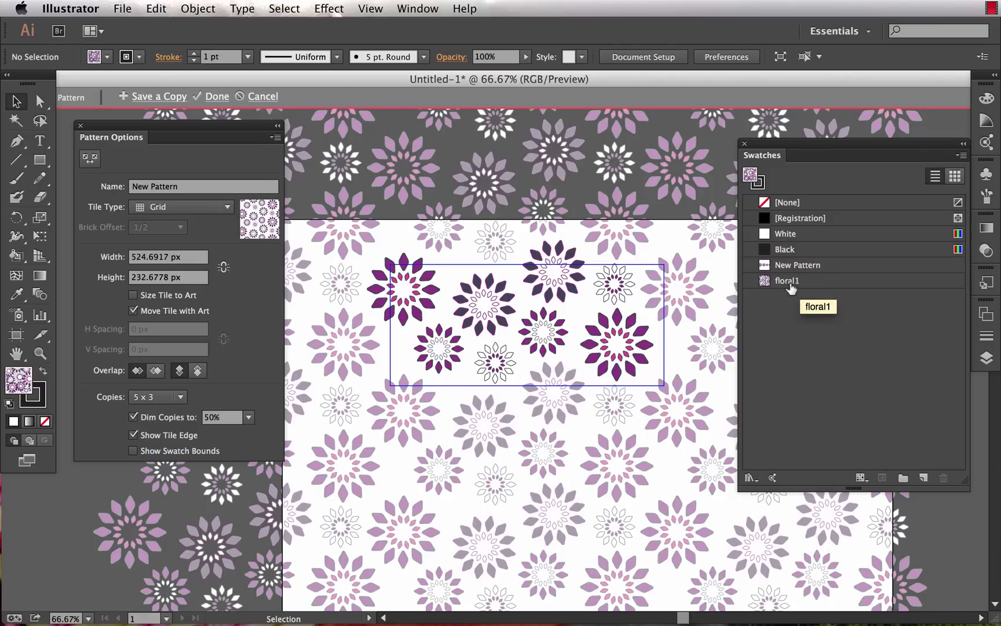
# - Scale all flowers in the tile individually to 50% horizontally and vertically using Transform Each
pyautogui.moveTo(791, 287); pyautogui.dragTo(571, 324)
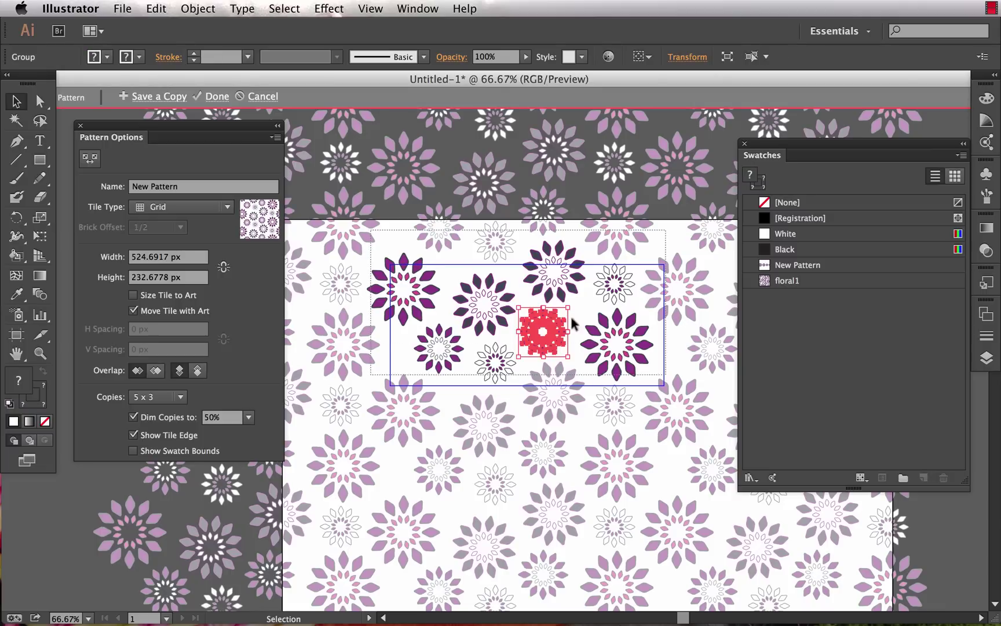
pyautogui.press('super+a')
pyautogui.rightClick(553, 296)
pyautogui.moveTo(666, 405)
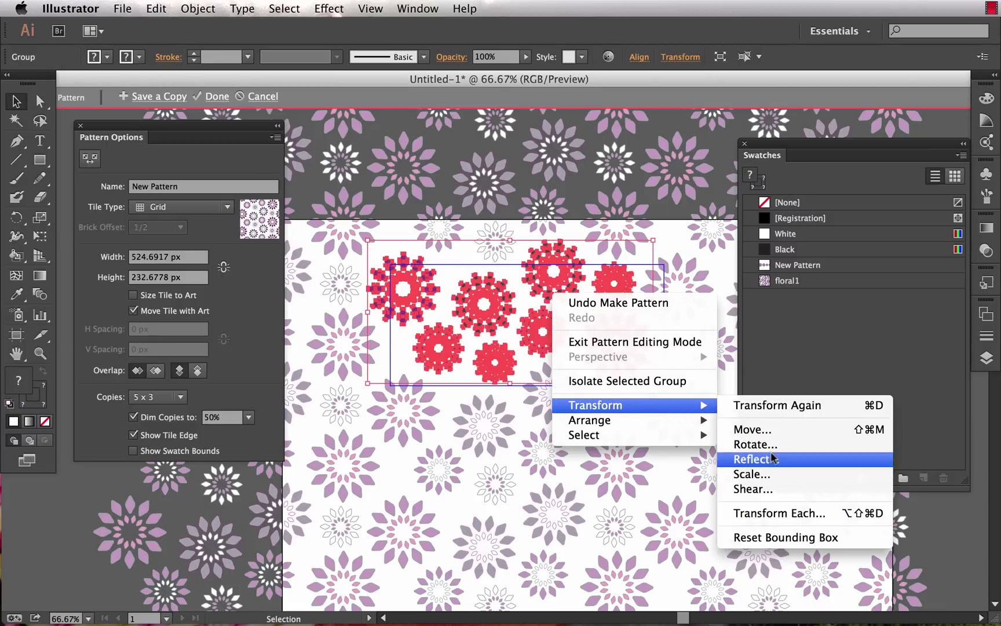
pyautogui.click(760, 513)
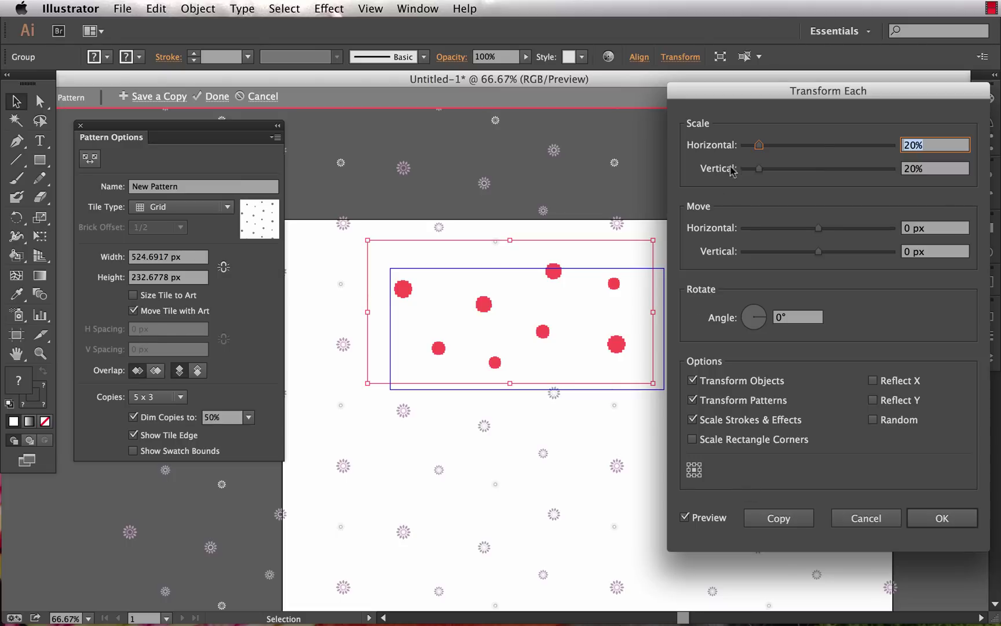
pyautogui.write('50')
pyautogui.press('Tab')
pyautogui.write('50')
pyautogui.press('Tab')
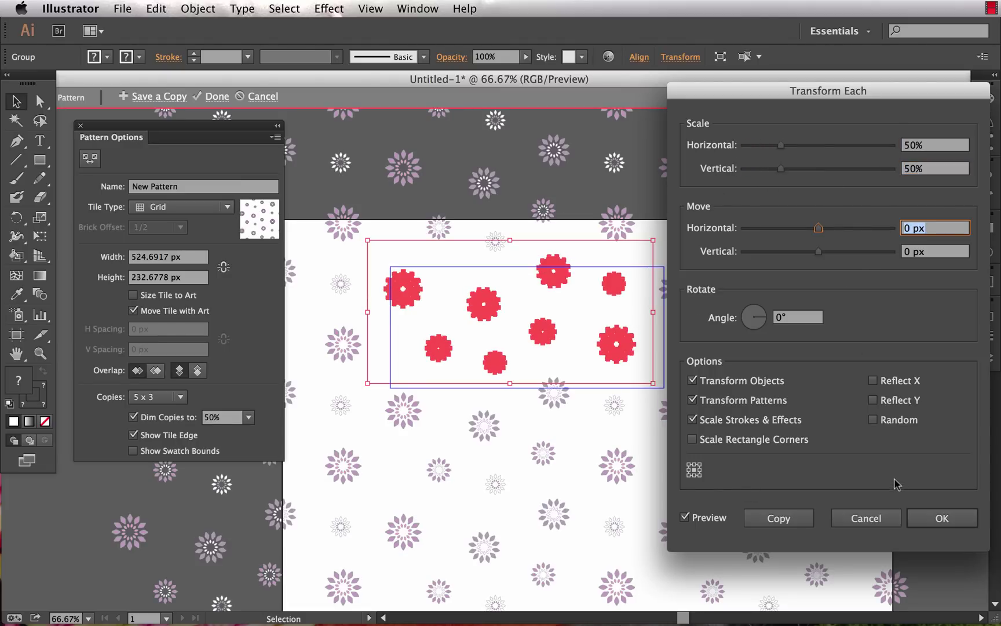
pyautogui.click(934, 517)
pyautogui.click(622, 444)
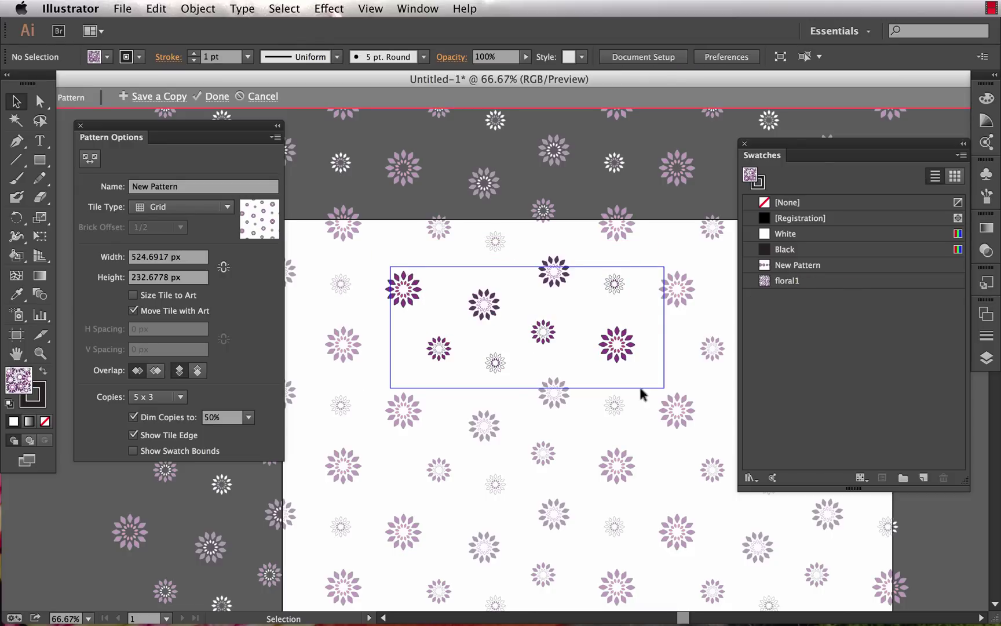
# - Duplicate the whole set of small flowers repeatedly at offset positions to fill the tile with a dense, overlapping arrangement
pyautogui.moveTo(365, 230); pyautogui.dragTo(693, 446)
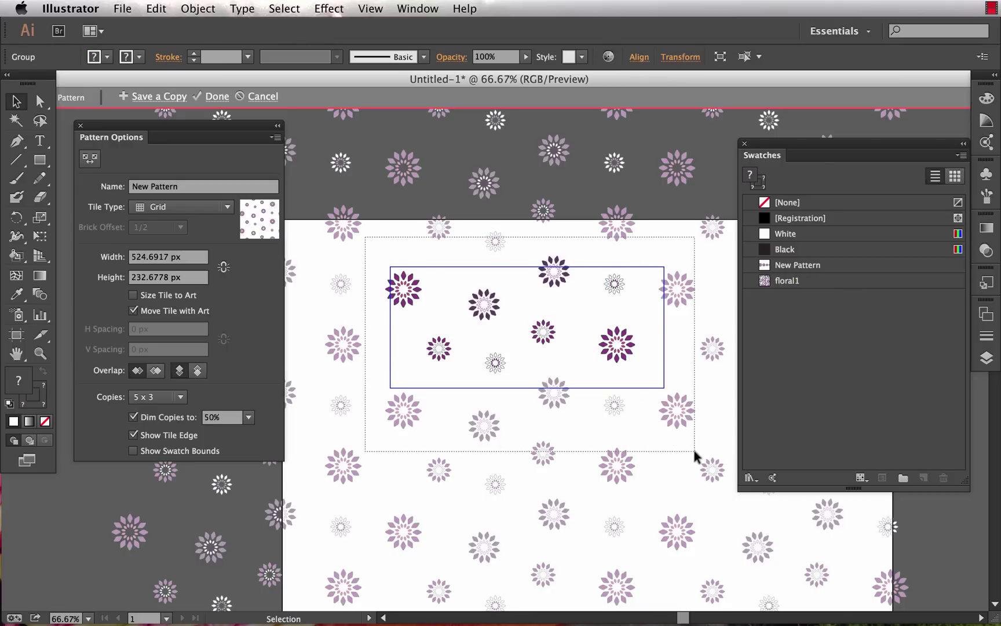
pyautogui.moveTo(626, 347); pyautogui.dragTo(664, 272)
pyautogui.press('super+a')
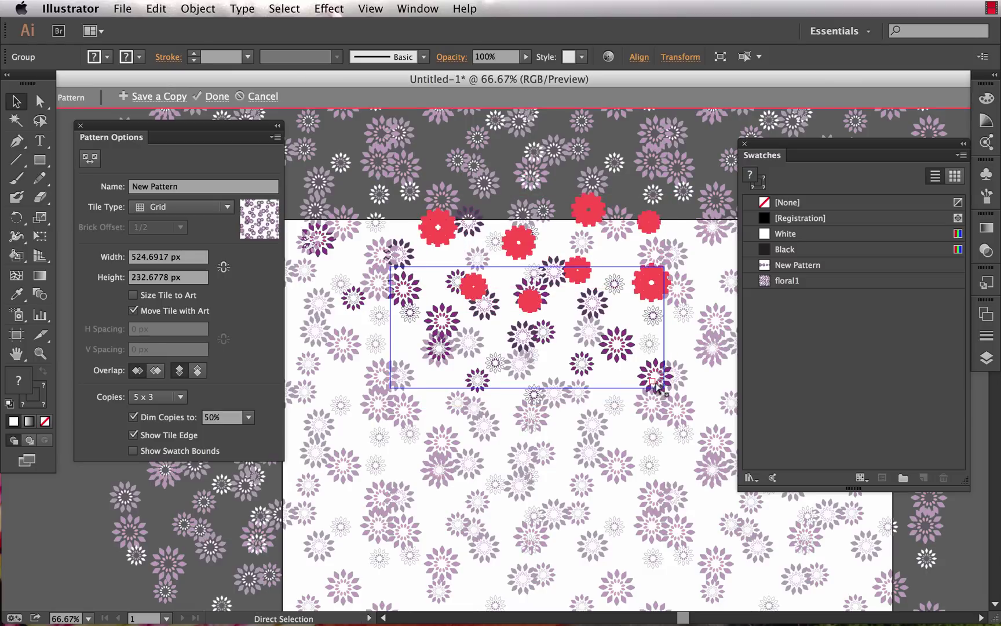
pyautogui.moveTo(608, 297); pyautogui.dragTo(565, 346)
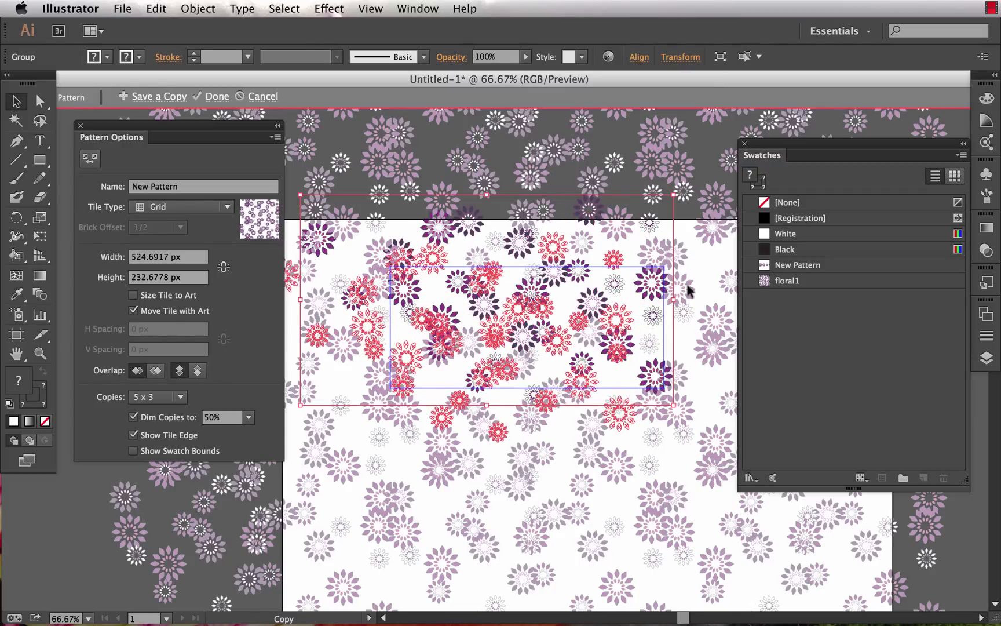
pyautogui.click(698, 347)
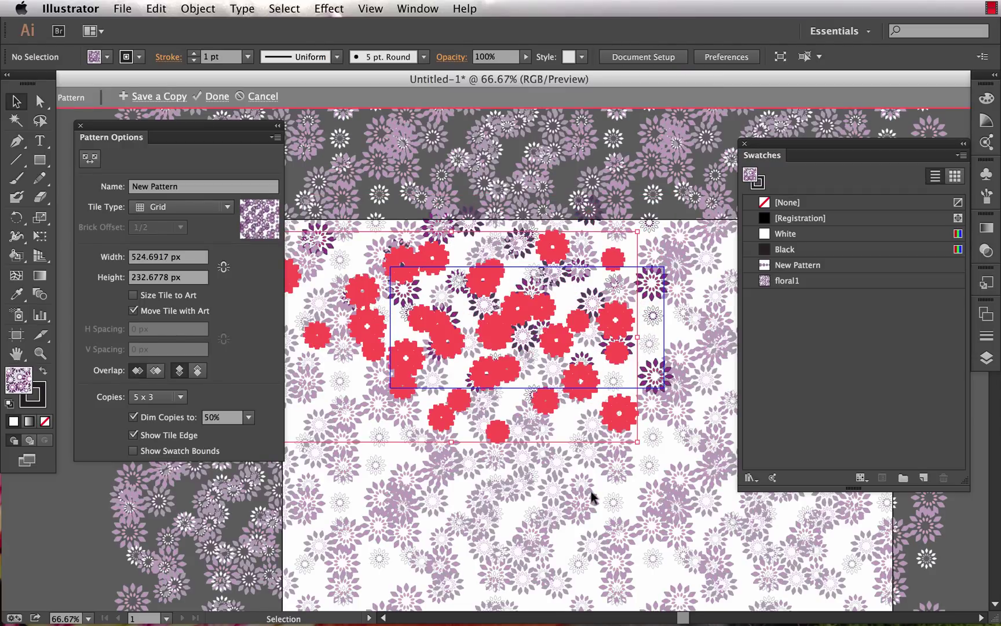
# - Check the dense flower arrangement up close and finish editing, keeping the changes to the New Pattern swatch
pyautogui.press('z')
pyautogui.moveTo(331, 231); pyautogui.dragTo(696, 584)
pyautogui.press('space')
pyautogui.press('v')
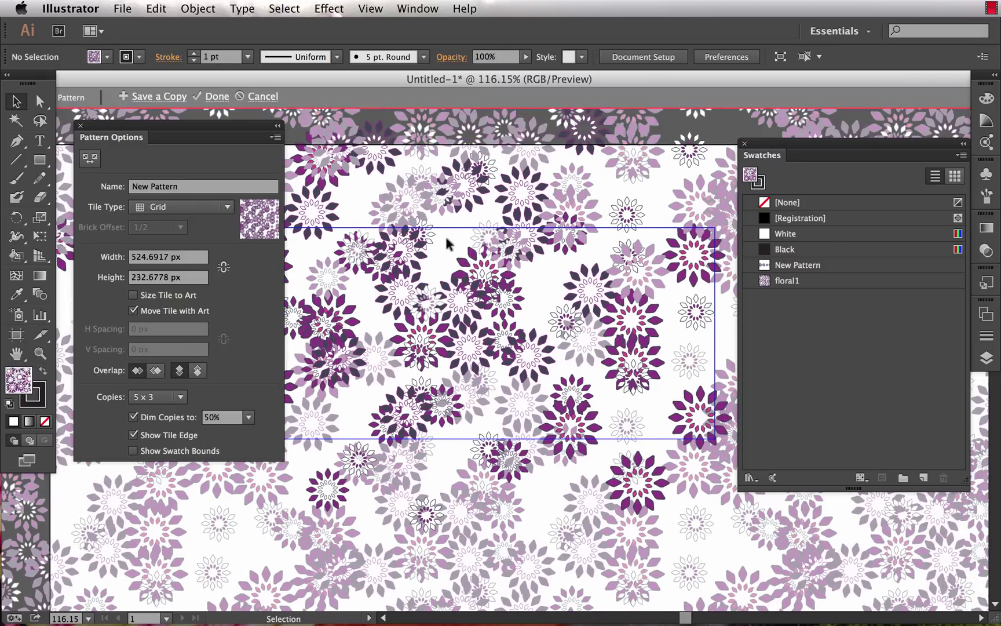
pyautogui.click(218, 101)
# - Move the four original flower motifs off the artboard, above its upper edge, and activate the Rectangle tool
pyautogui.press('super+minus')
pyautogui.press('super+minus')
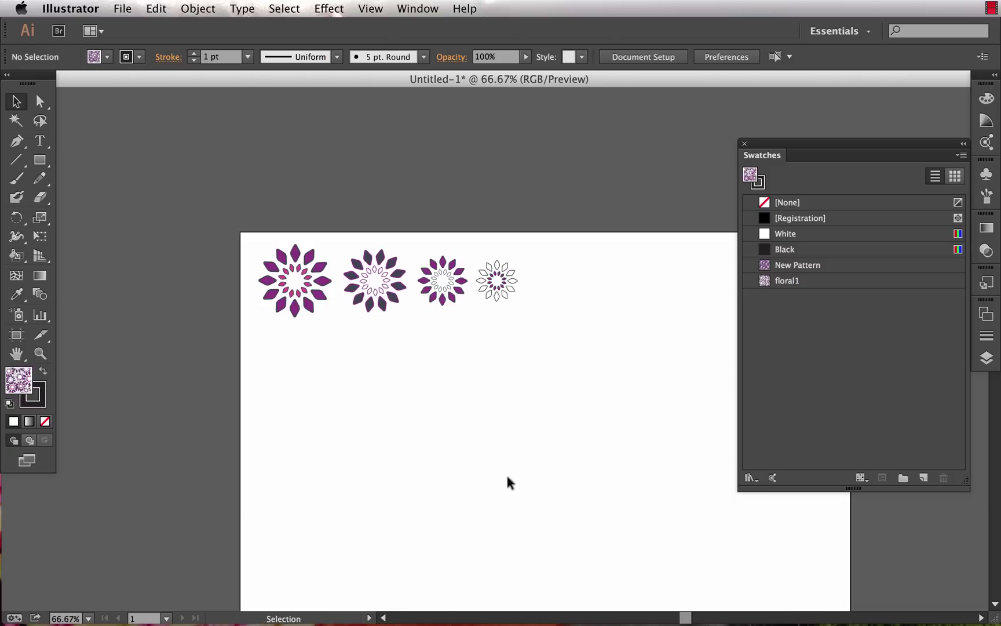
pyautogui.moveTo(308, 272); pyautogui.dragTo(276, 165)
pyautogui.click(321, 282)
pyautogui.press('m')
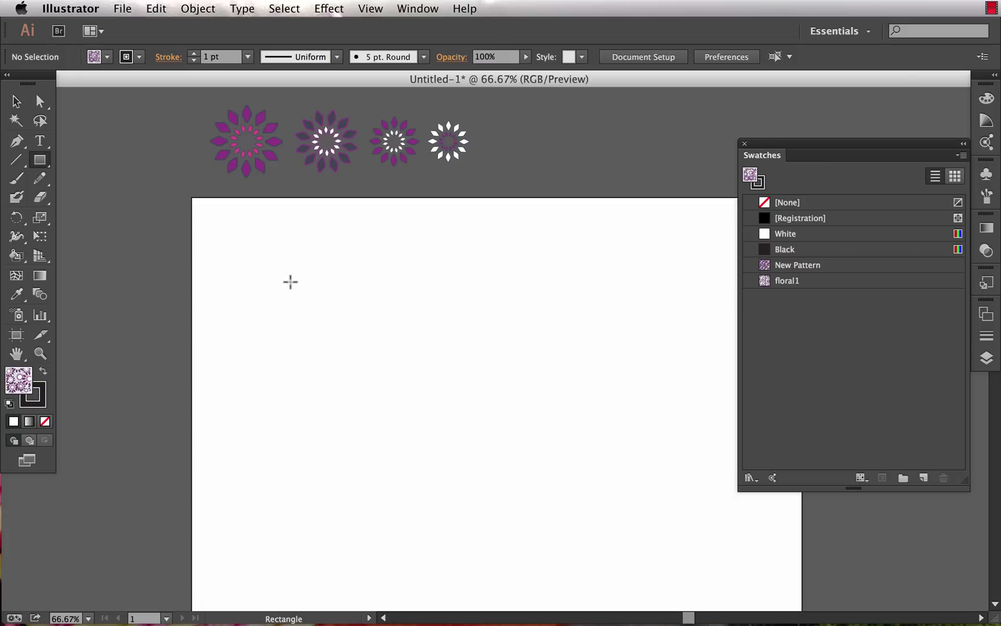
# - Draw a rectangle about 229 x 357 px near the artboard's upper-left corner and fill it with the New Pattern swatch
pyautogui.moveTo(207, 218); pyautogui.dragTo(328, 404)
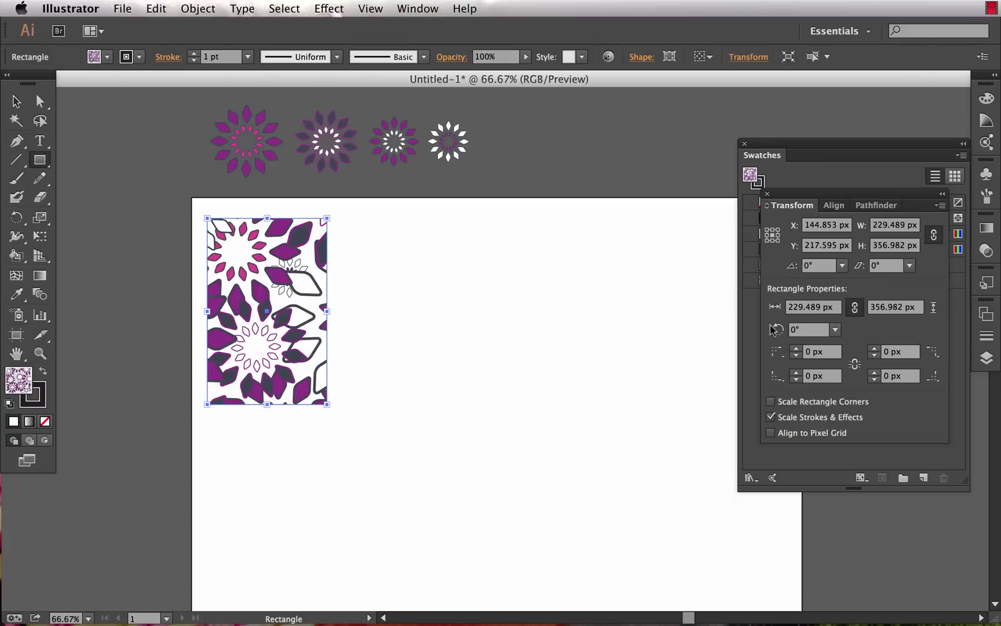
pyautogui.click(755, 149)
pyautogui.click(787, 267)
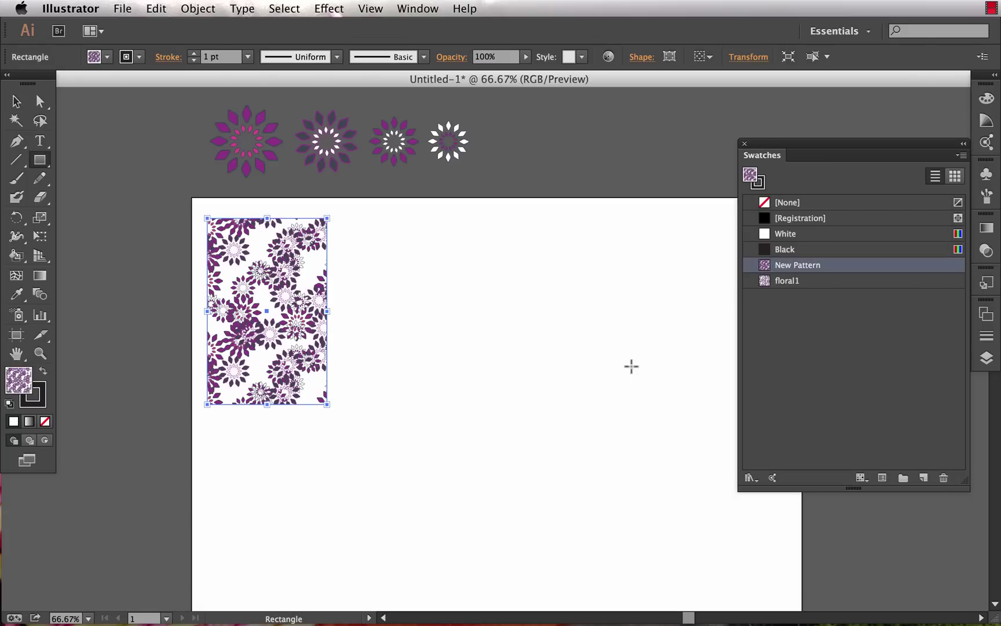
# - Duplicate the patterned rectangle to its right, fill the copy with the floral1 swatch, and deselect it
pyautogui.keyDown('super'); pyautogui.click(445, 369); pyautogui.keyUp('super')
pyautogui.press('v')
pyautogui.moveTo(297, 331); pyautogui.dragTo(450, 336)
pyautogui.click(787, 281)
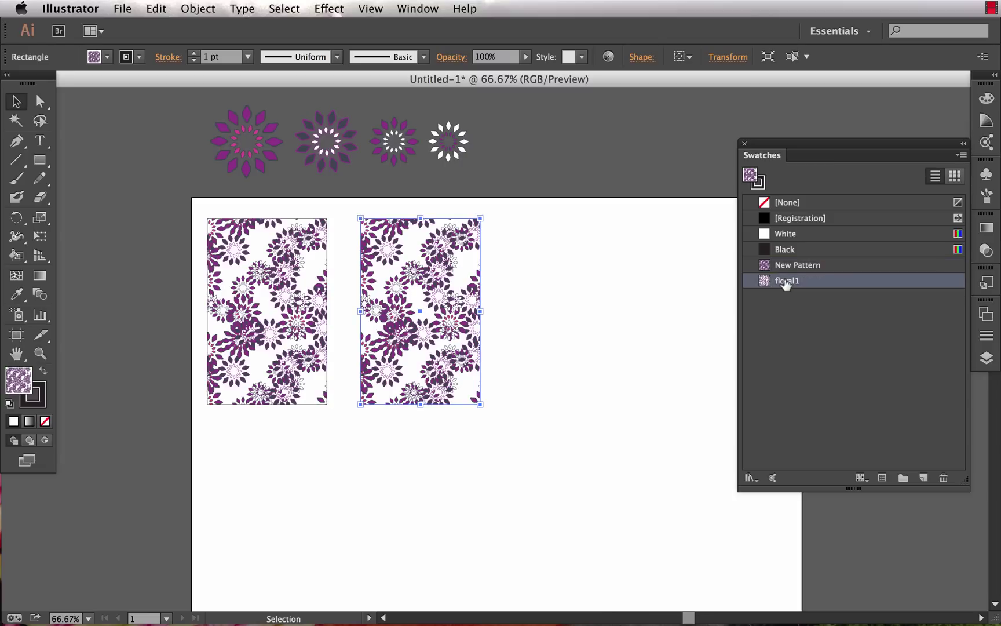
pyautogui.click(585, 378)
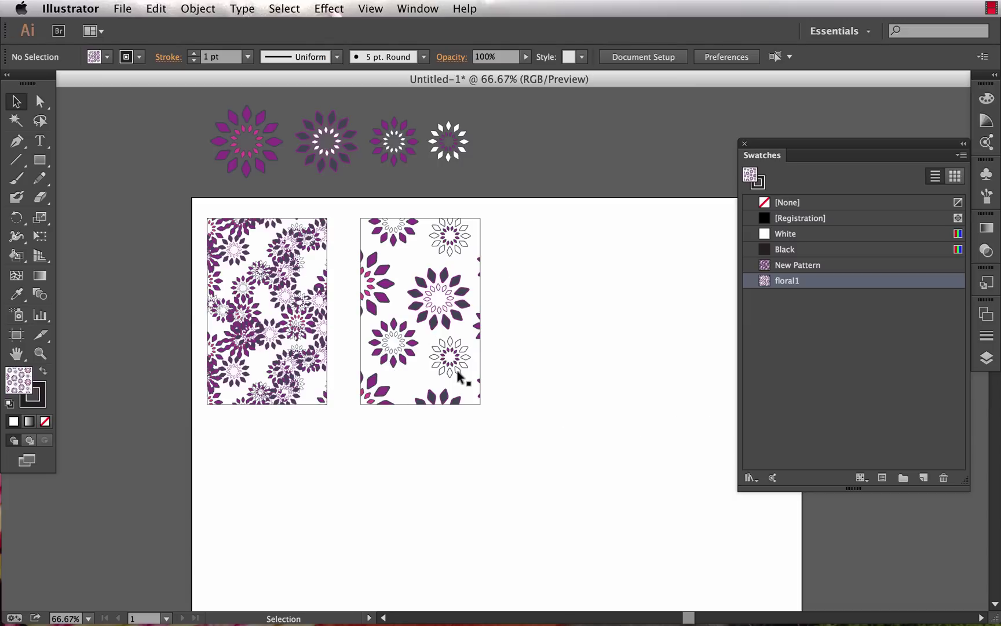
# - Add two small rectangles about 81 x 121 px side by side below the first large one, filled with New Pattern
pyautogui.press('m')
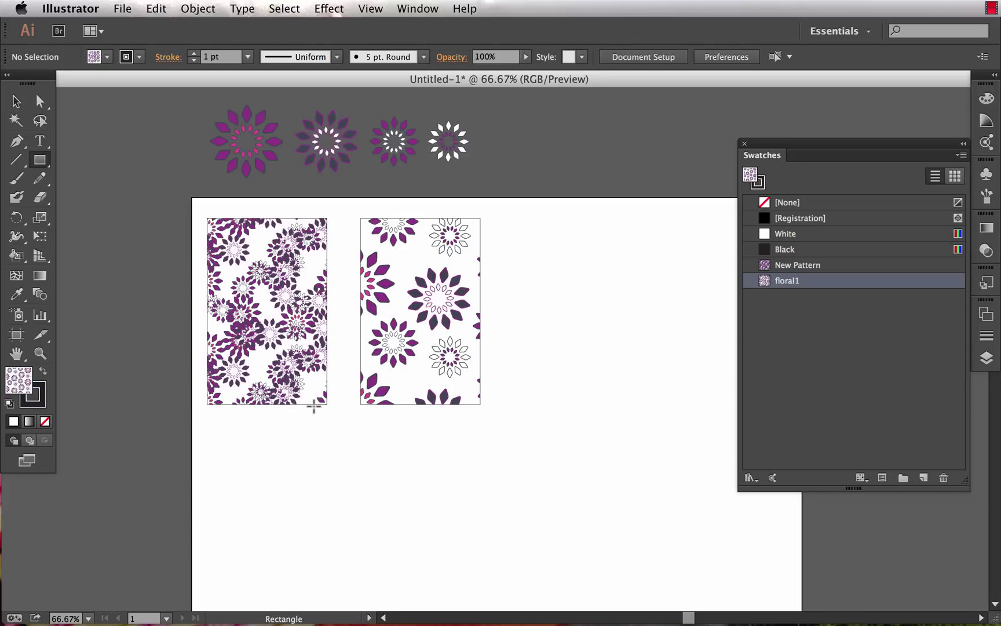
pyautogui.moveTo(211, 415)
pyautogui.mouseDown()
pyautogui.moveTo(253, 478)
pyautogui.moveTo(307, 443)
pyautogui.mouseUp()
pyautogui.press('v')
pyautogui.moveTo(304, 498); pyautogui.dragTo(225, 457)
pyautogui.press('i')
pyautogui.click(293, 347)
pyautogui.press('super+shift+a')
pyautogui.press('v')
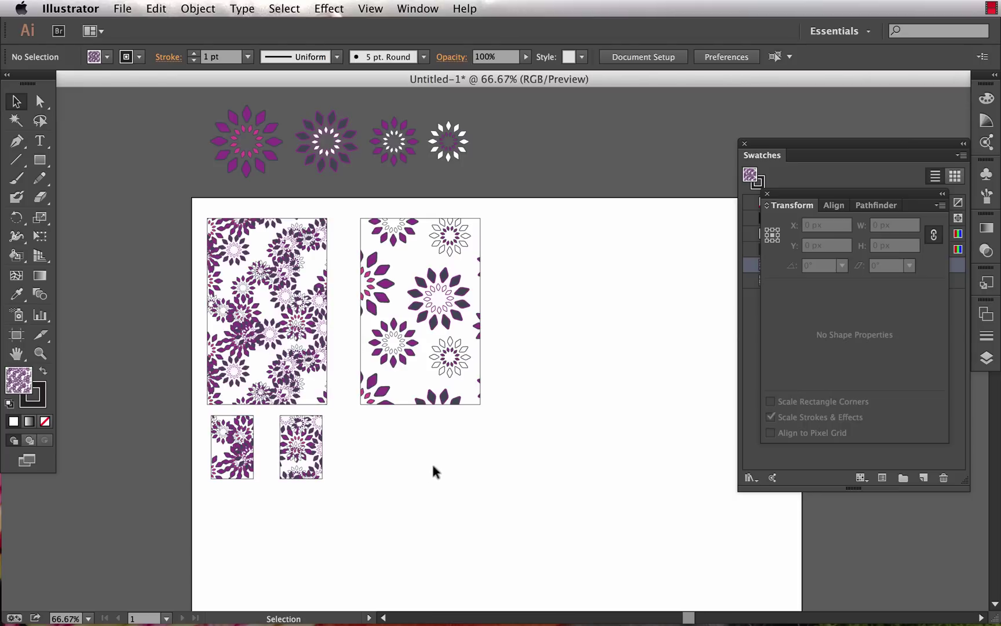
pyautogui.click(299, 445)
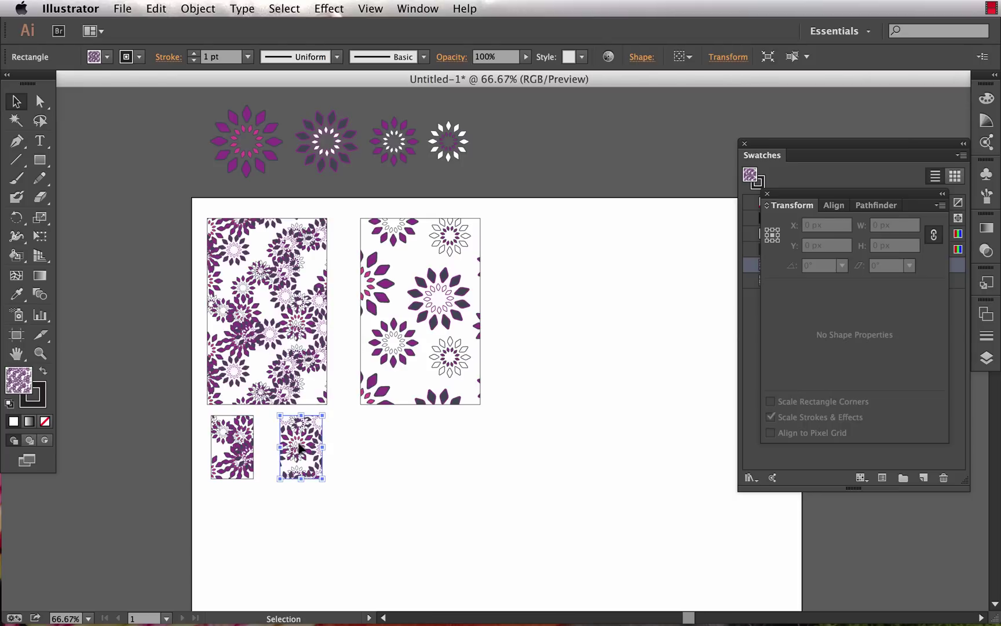
pyautogui.click(739, 334)
pyautogui.click(700, 370)
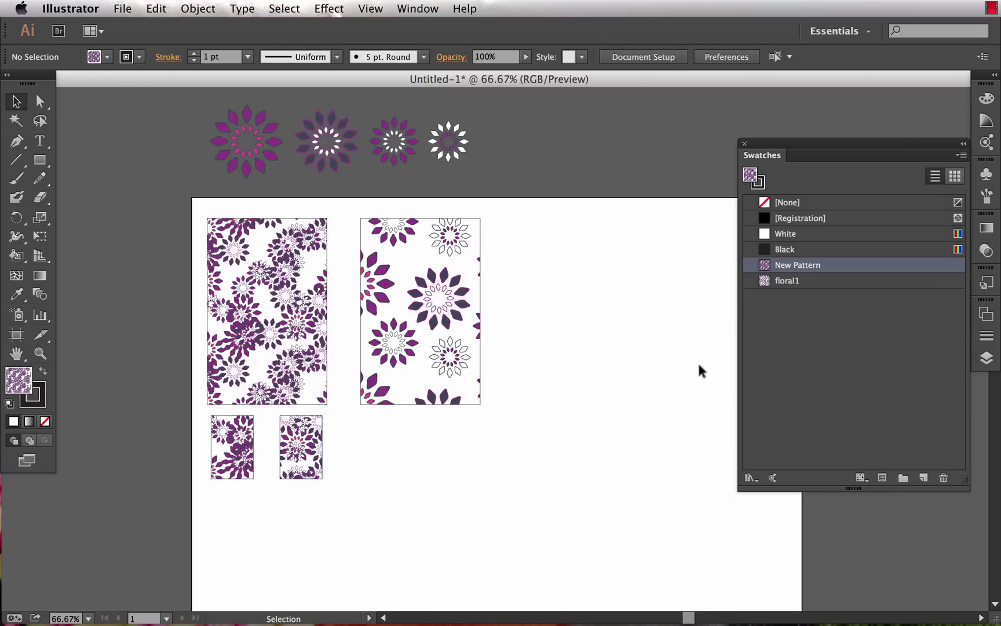
pyautogui.click(286, 444)
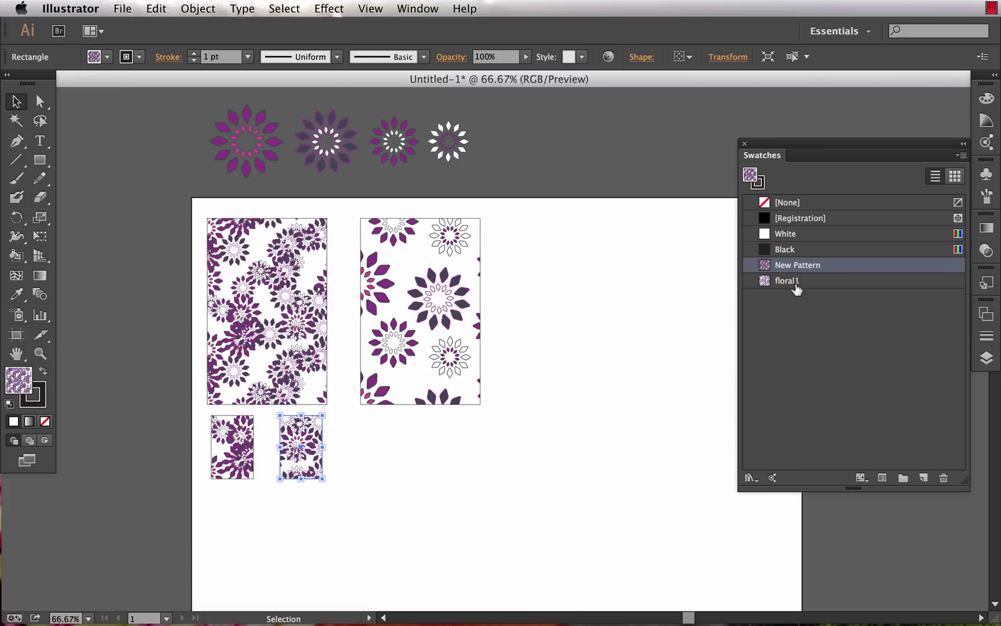
pyautogui.click(721, 329)
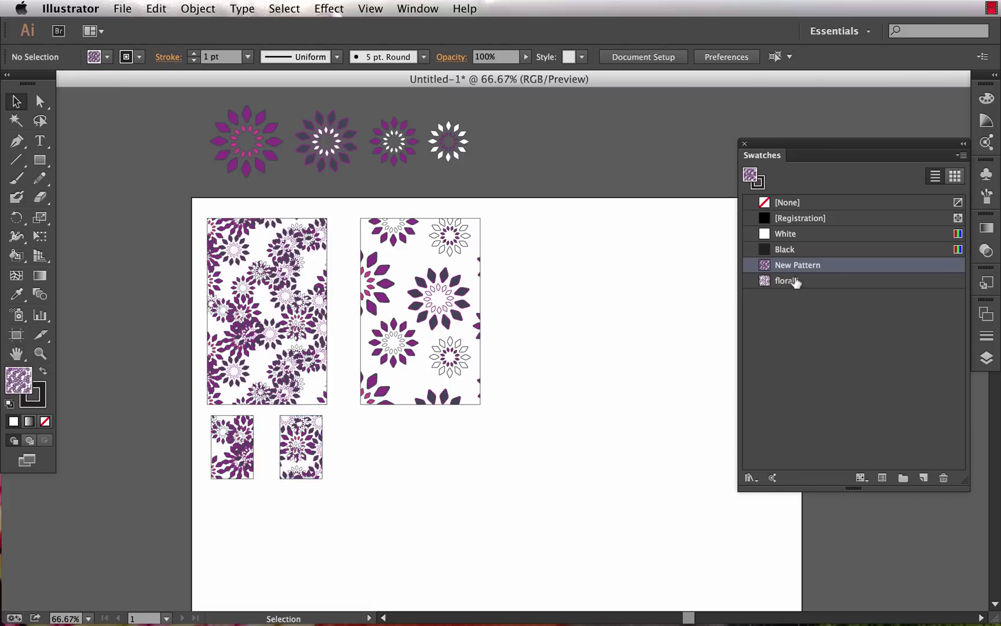
# - Open the New Pattern swatch for editing and delete two overlapping flowers from the tile
pyautogui.doubleClick(764, 267)
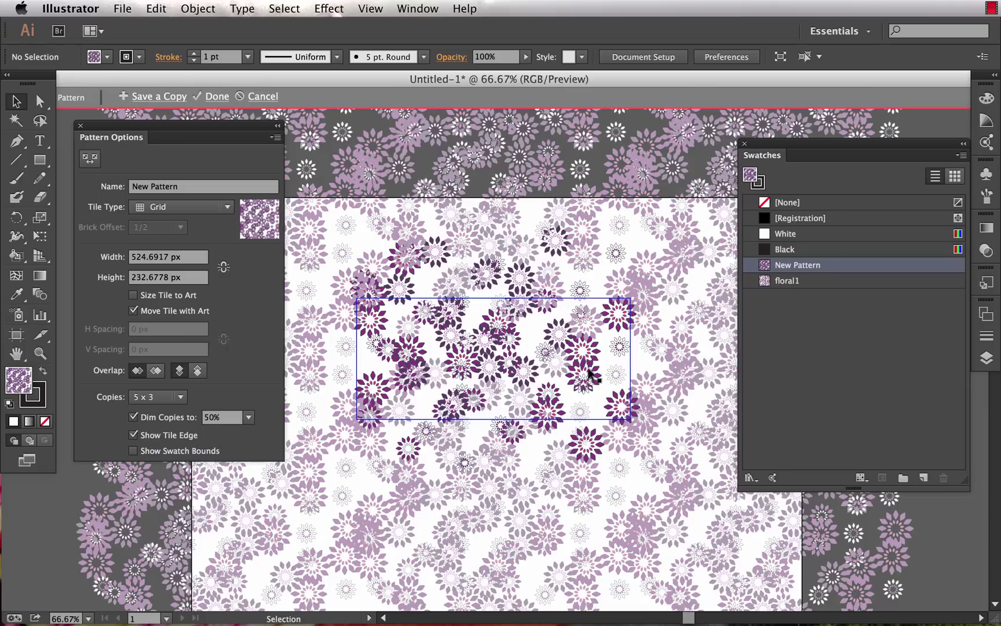
pyautogui.click(589, 369)
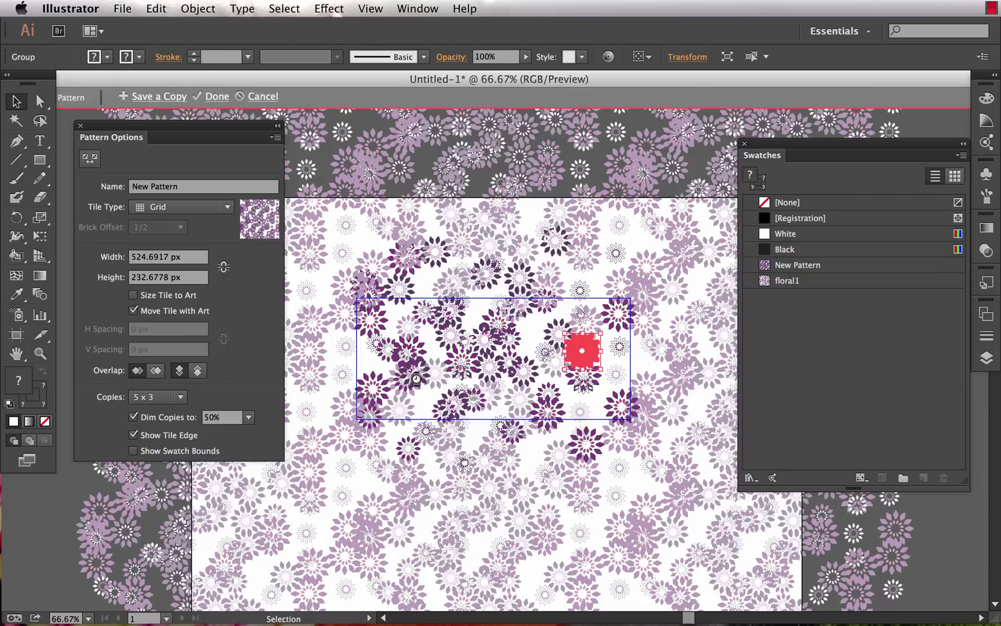
pyautogui.press('Delete')
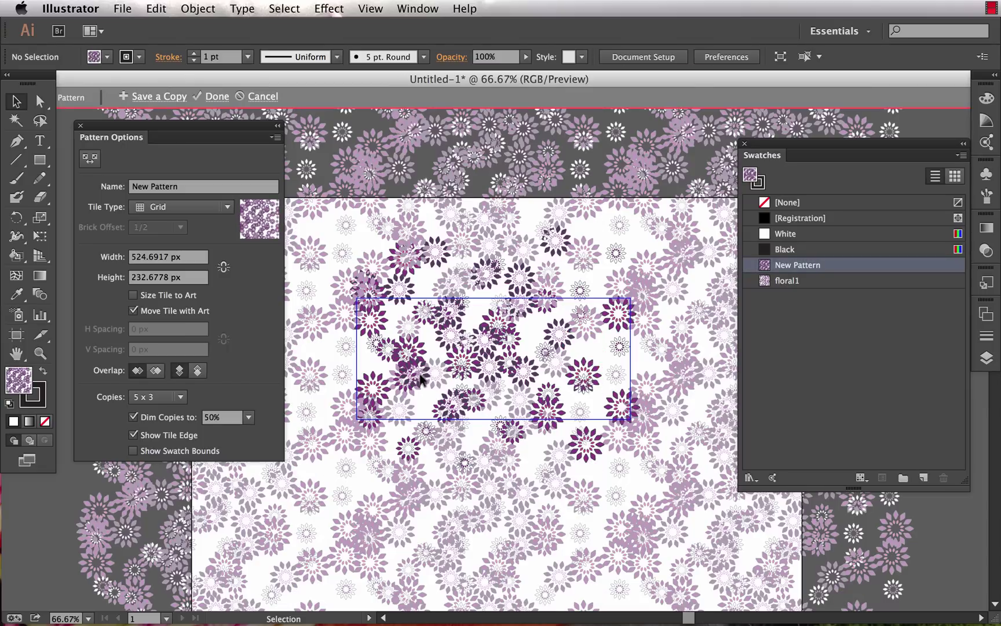
pyautogui.click(422, 379)
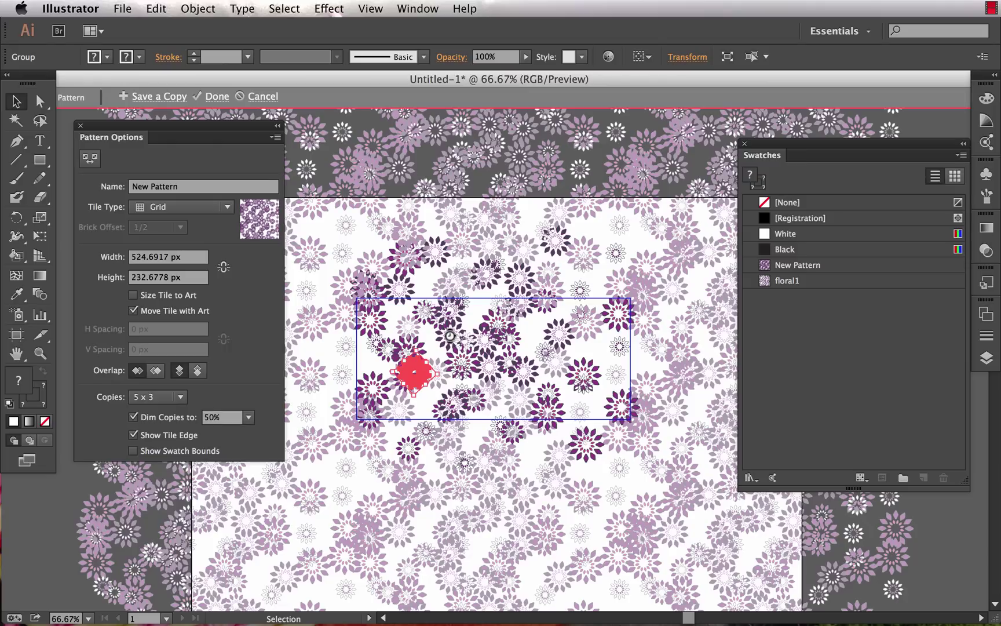
pyautogui.press('Delete')
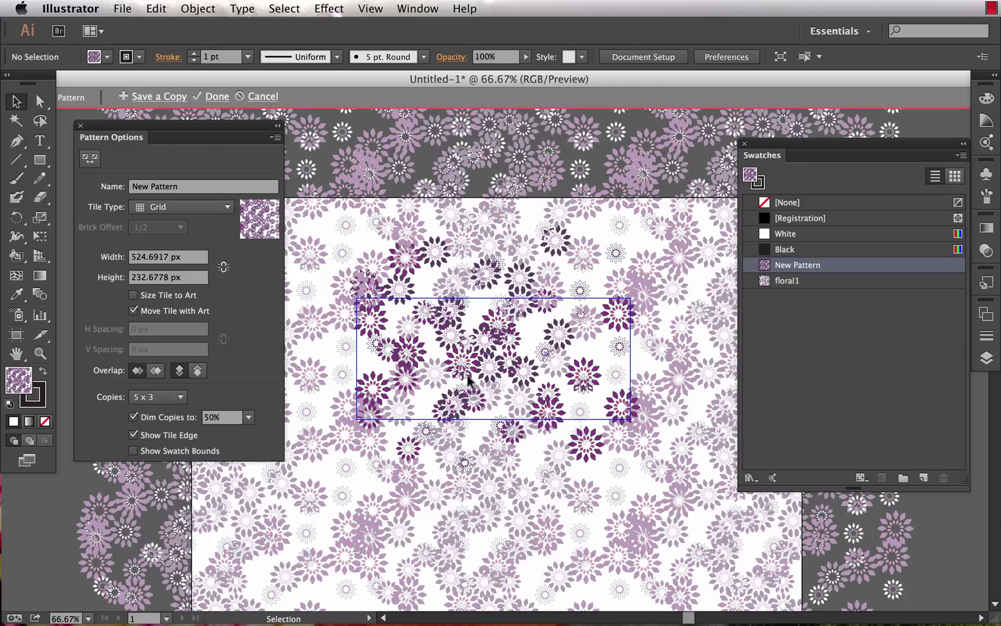
# - Scale all flowers in the tile individually to 50% with Transform Each and finish editing the New Pattern swatch
pyautogui.press('super+a')
pyautogui.rightClick(509, 336)
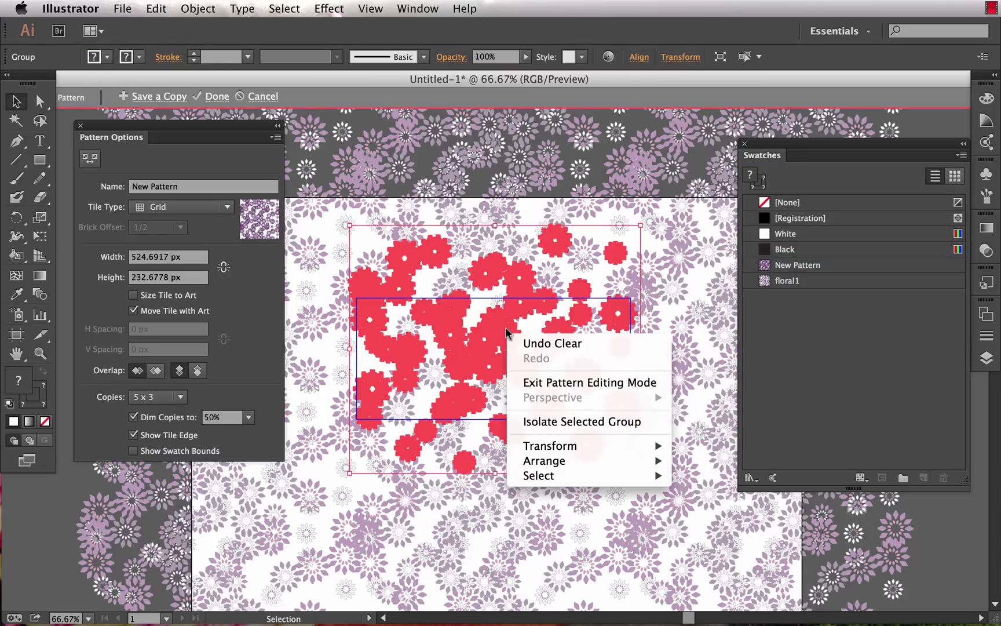
pyautogui.moveTo(534, 451)
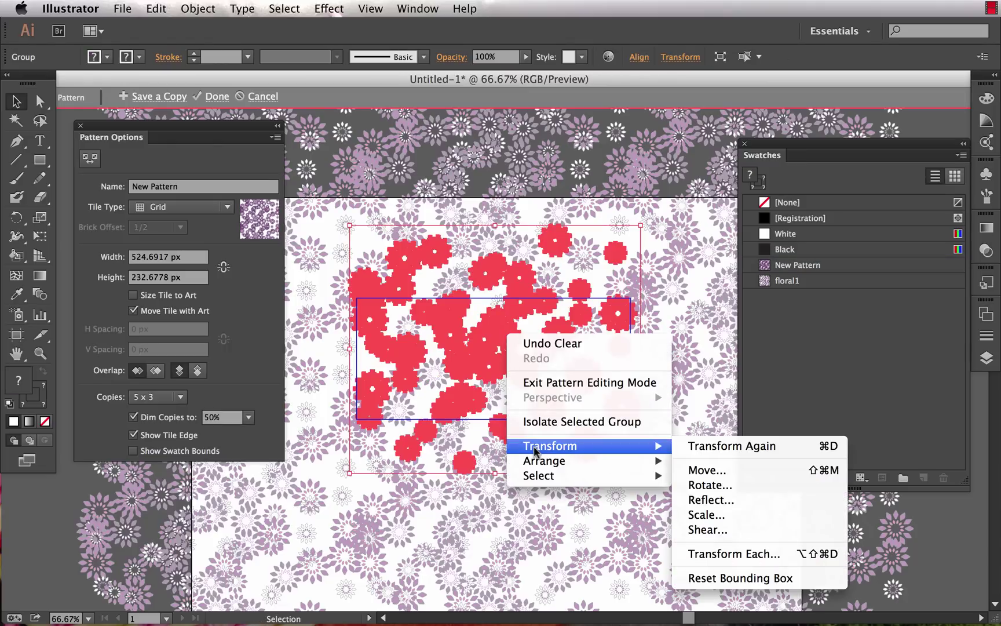
pyautogui.click(710, 551)
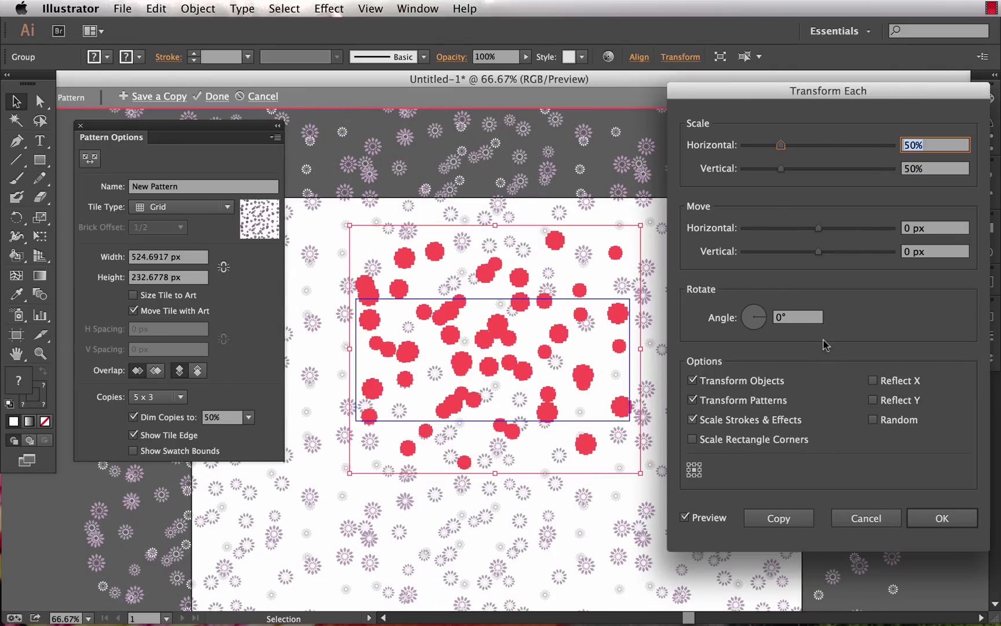
pyautogui.press('Return')
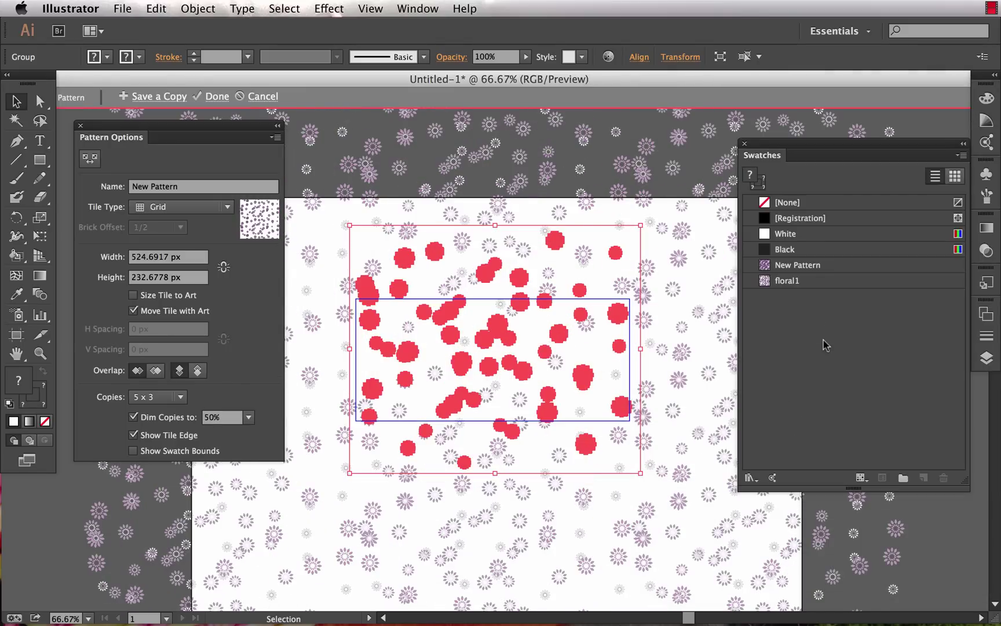
pyautogui.click(683, 364)
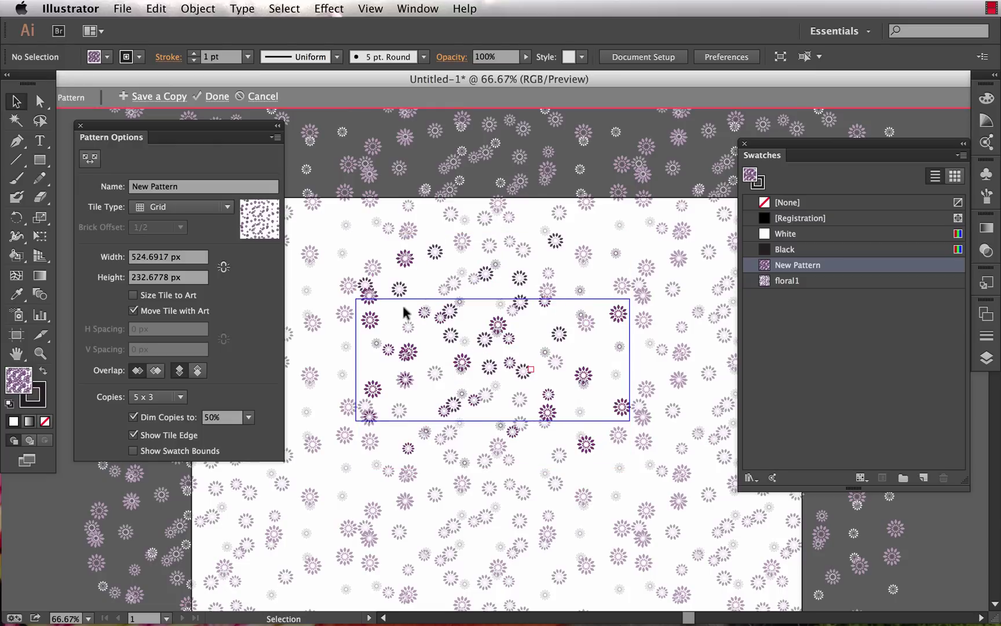
pyautogui.click(218, 96)
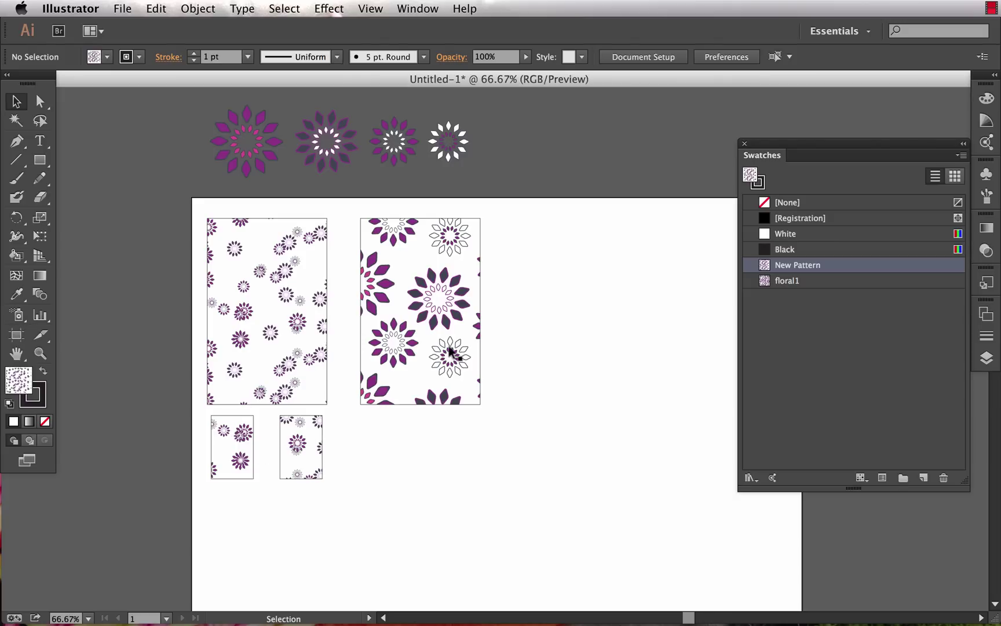
# - Duplicate the two small rectangles below the second large rectangle and fill them with its floral1 pattern
pyautogui.moveTo(376, 436)
pyautogui.mouseDown()
pyautogui.moveTo(214, 477)
pyautogui.moveTo(396, 465)
pyautogui.mouseUp()
pyautogui.press('i')
pyautogui.click(431, 385)
pyautogui.keyDown('super'); pyautogui.click(548, 414); pyautogui.keyUp('super')
pyautogui.press('b')
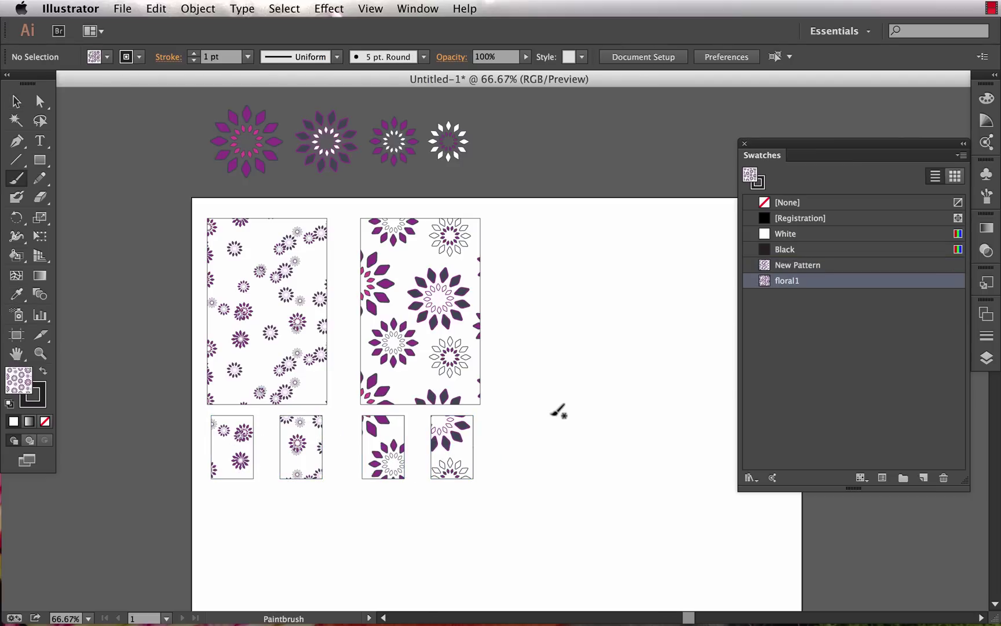
pyautogui.press('v')
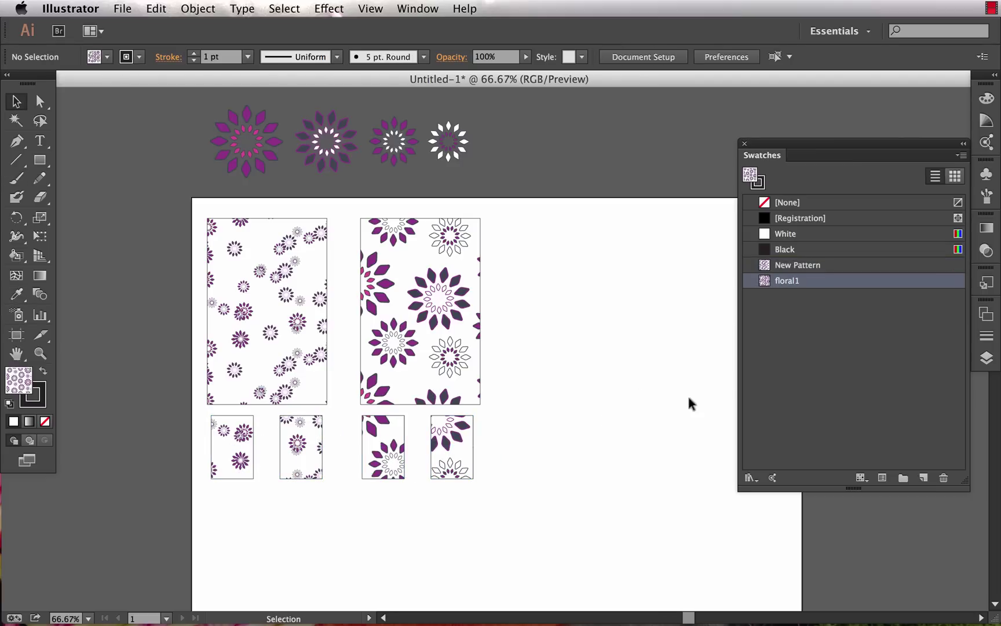
# - Open the floral1 pattern for editing, try the Brick by Row tiling, and set Brick by Column with a 1/2 brick offset
pyautogui.doubleClick(763, 283)
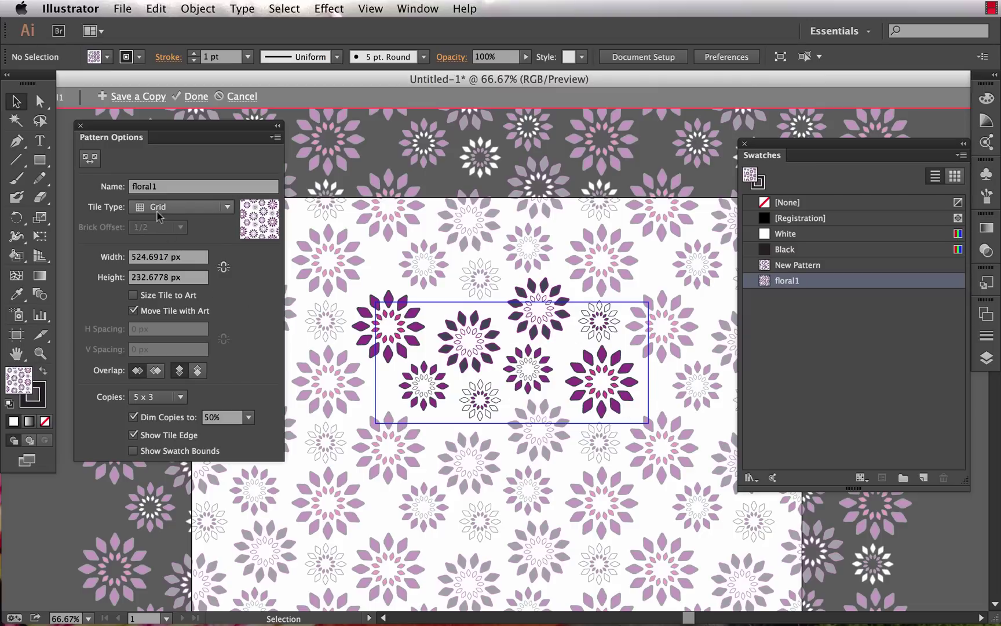
pyautogui.click(174, 207)
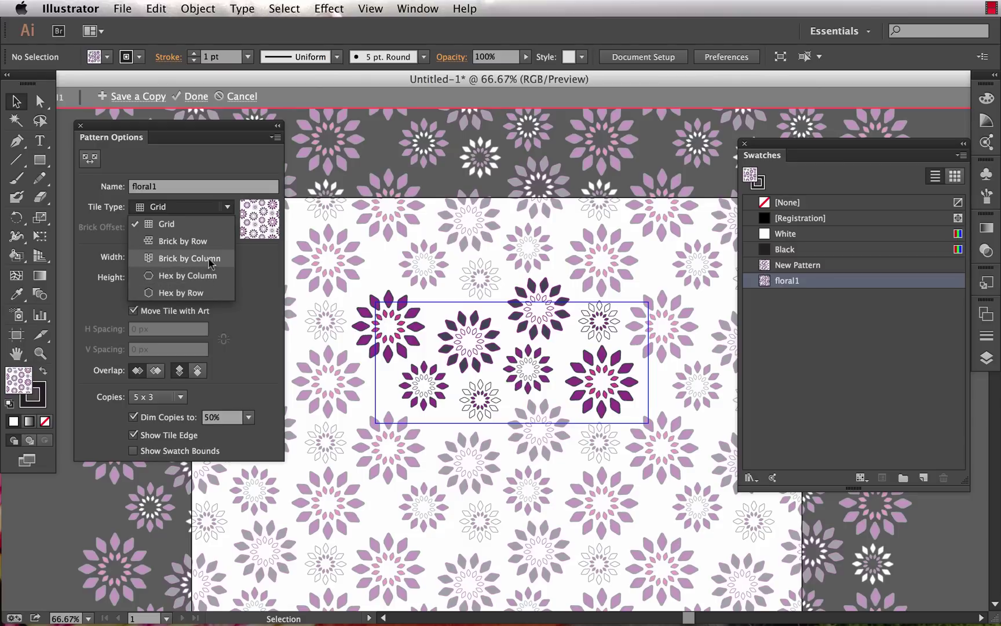
pyautogui.click(190, 242)
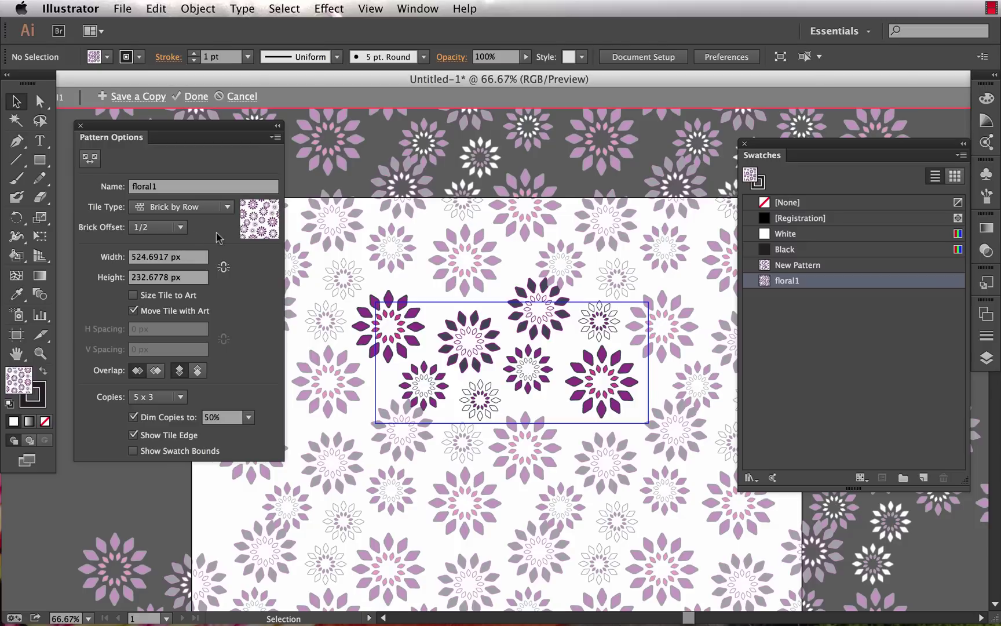
pyautogui.click(191, 207)
pyautogui.click(189, 258)
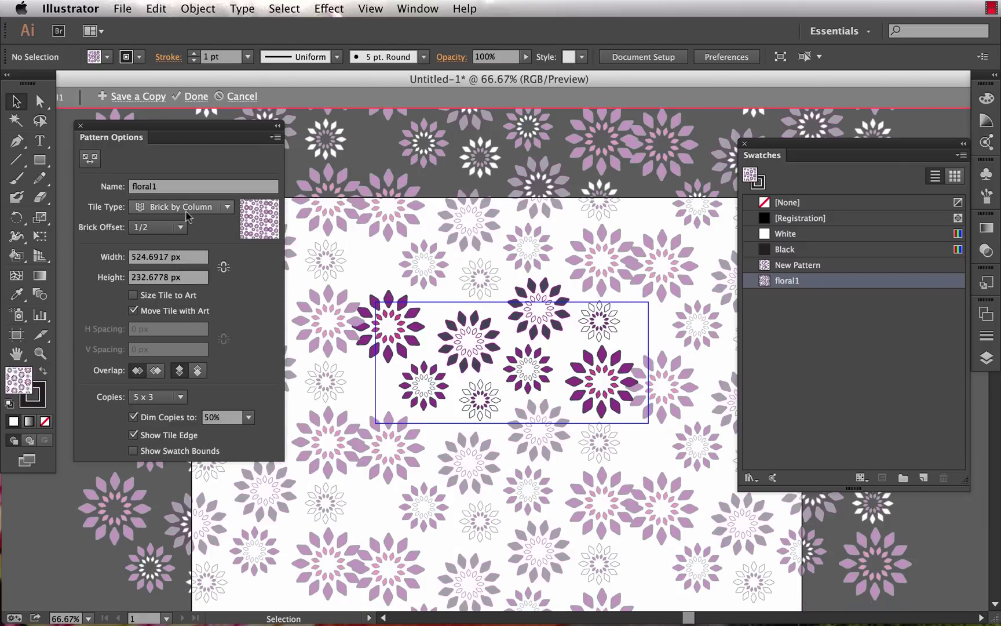
pyautogui.click(156, 230)
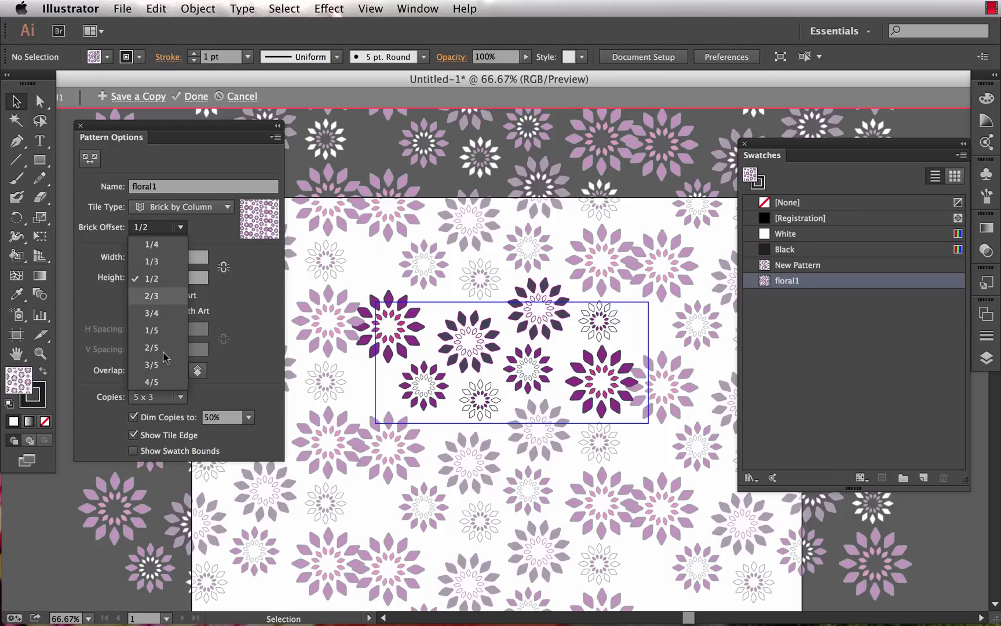
pyautogui.click(166, 279)
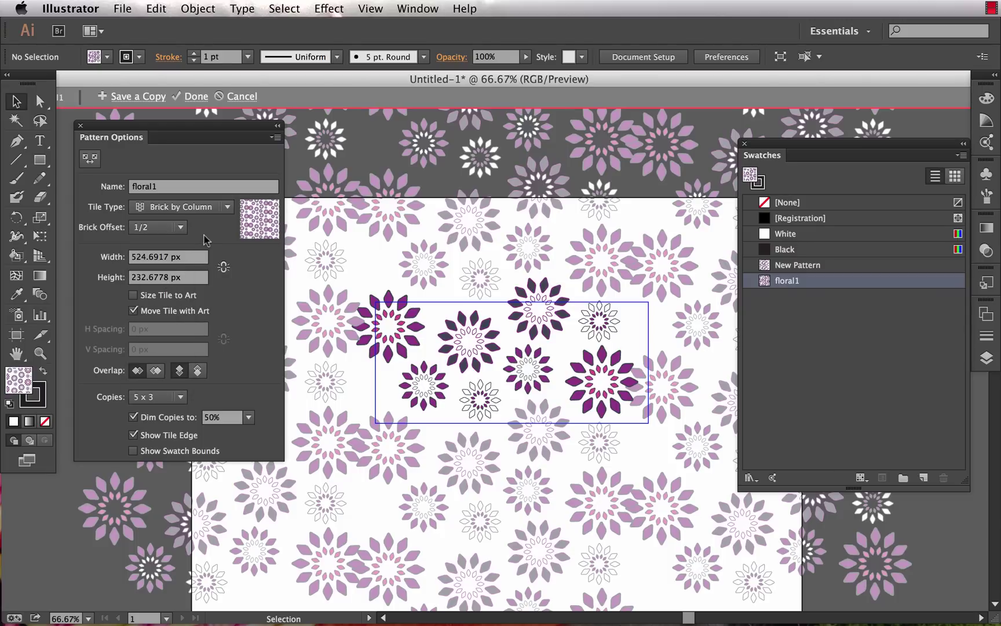
# - Move the tile's leftmost purple flower down and the dark flower beside it toward the tile's upper-left corner
pyautogui.moveTo(379, 351); pyautogui.dragTo(368, 397)
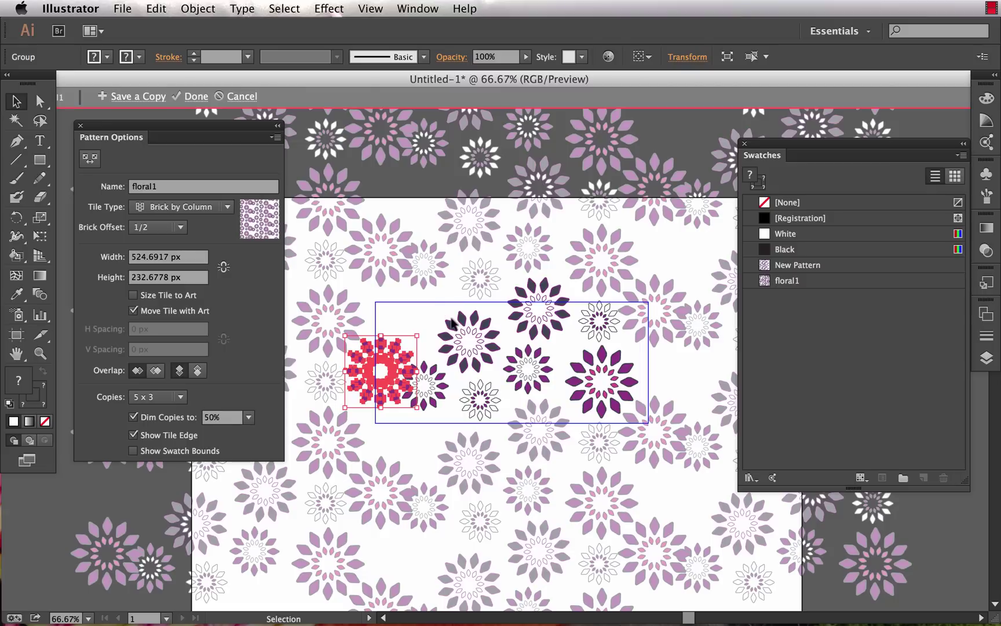
pyautogui.moveTo(455, 326); pyautogui.dragTo(414, 308)
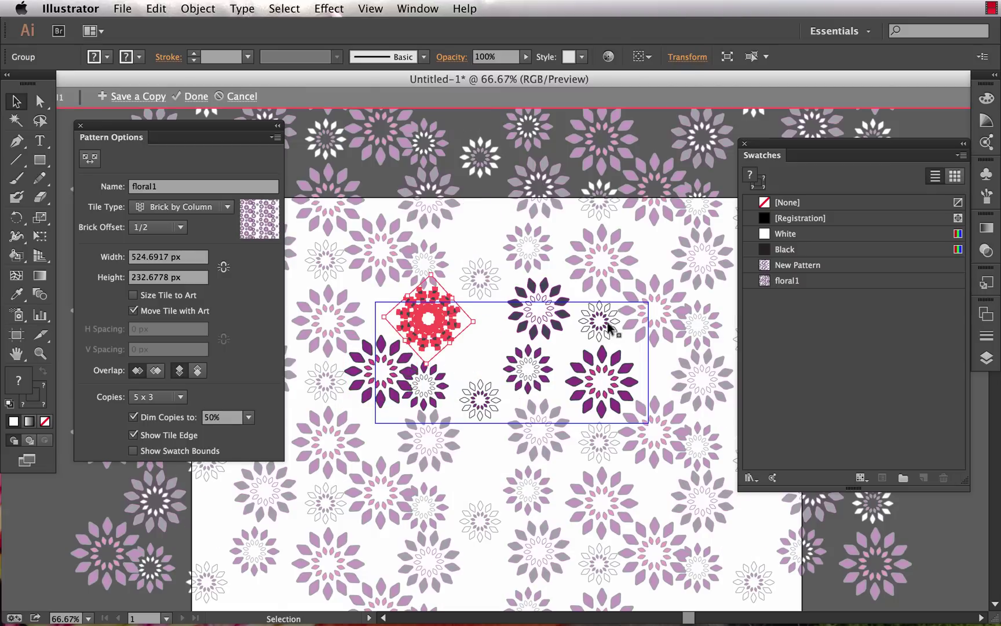
# - Try a copy of the small white outlined flower in the gap near the tile's center and delete that copy
pyautogui.moveTo(599, 324)
pyautogui.mouseDown()
pyautogui.moveTo(478, 348)
pyautogui.moveTo(603, 341)
pyautogui.moveTo(563, 335)
pyautogui.moveTo(476, 350)
pyautogui.mouseUp()
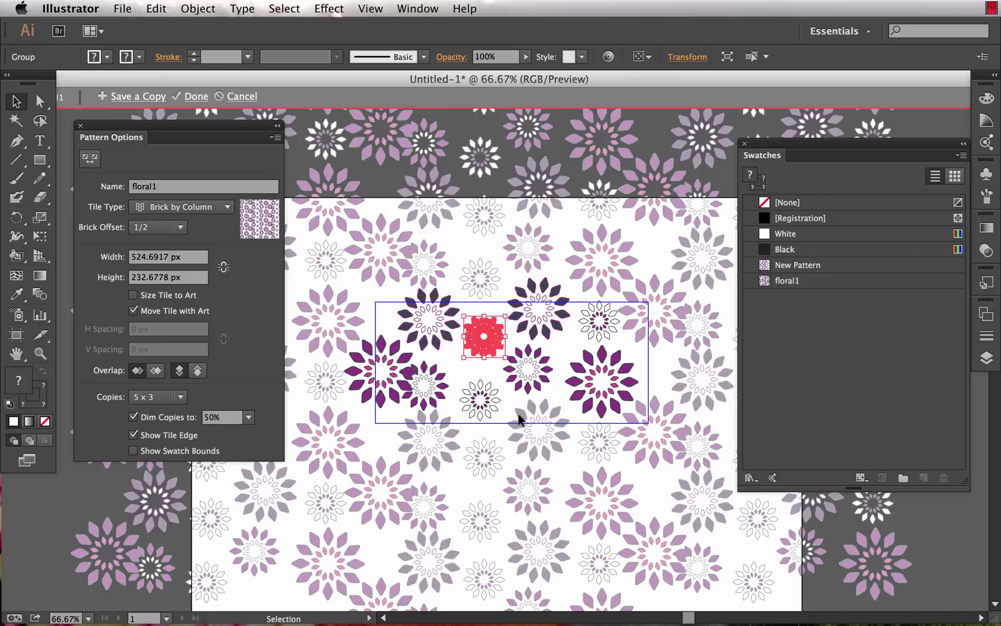
pyautogui.click(626, 469)
pyautogui.click(477, 342)
pyautogui.press('Delete')
# - Duplicate the upper-left dark flower into the gap near the tile's center, adjust its position, and finish editing the floral1 pattern
pyautogui.moveTo(449, 331); pyautogui.dragTo(499, 353)
pyautogui.moveTo(491, 350); pyautogui.dragTo(472, 336)
pyautogui.click(565, 340)
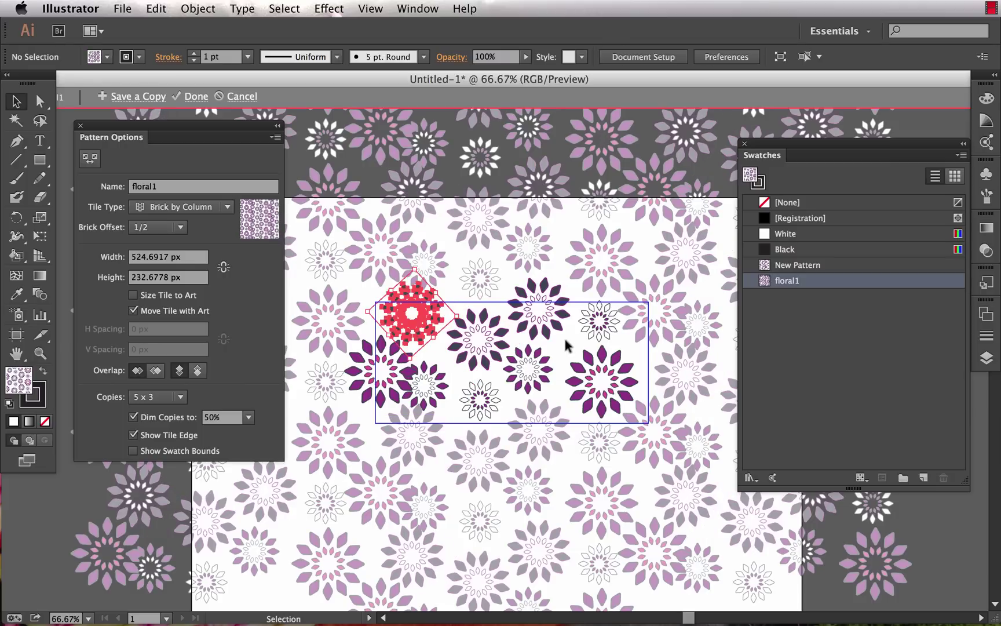
pyautogui.click(196, 96)
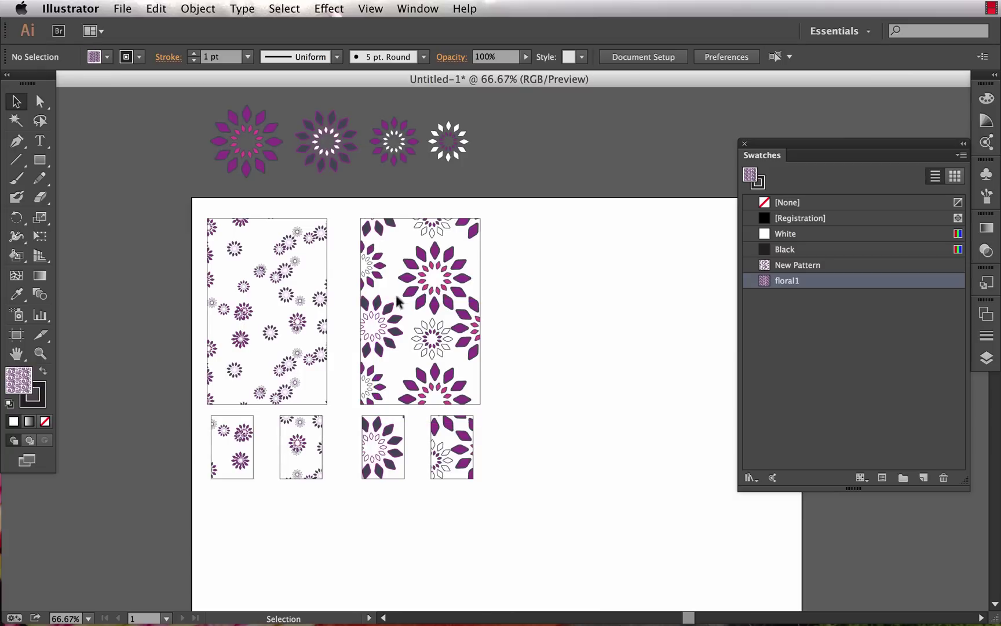